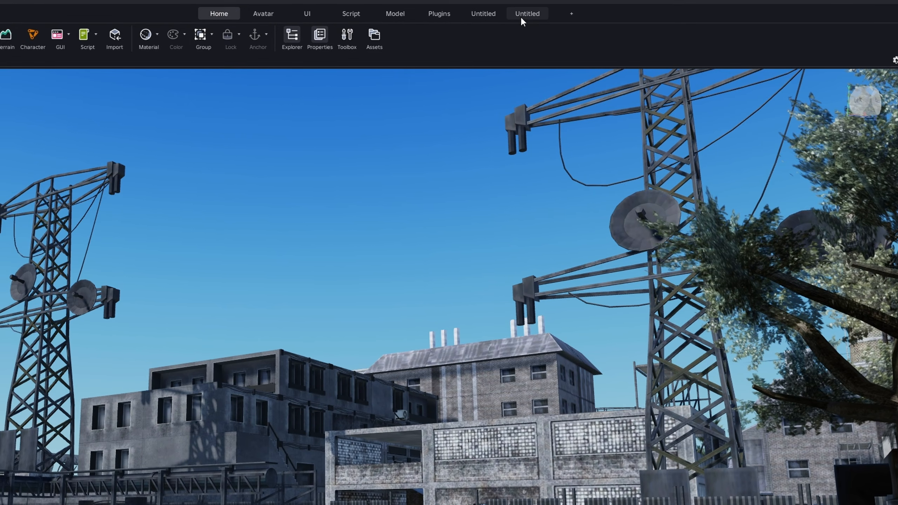
- Insert the Drackenstein Quarry (Pure Sky) skybox from the favorites of the HDRI Inserter plugin
left_click(379, 1)
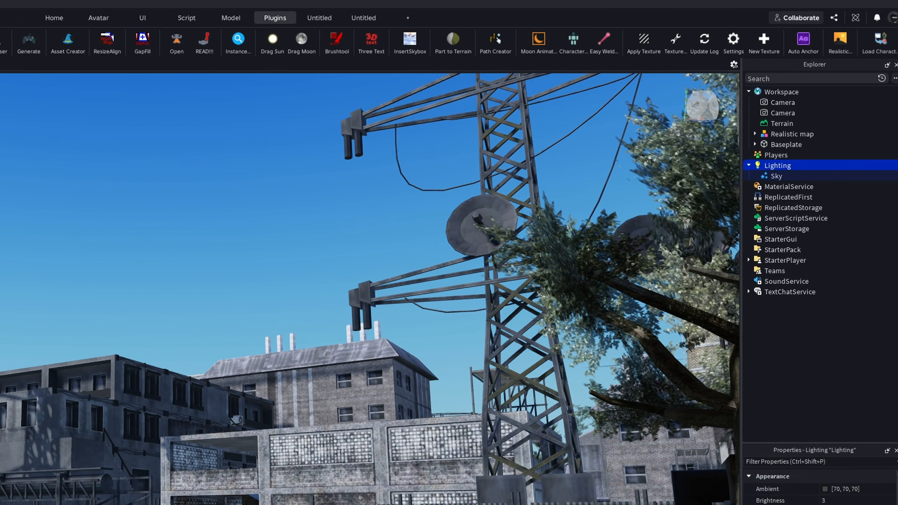
scroll(892, 49, "down", 3)
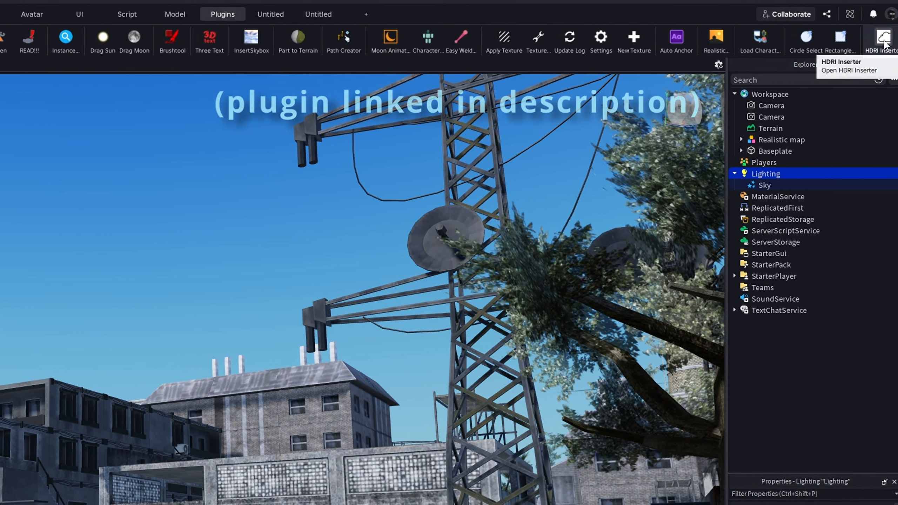
left_click(883, 39)
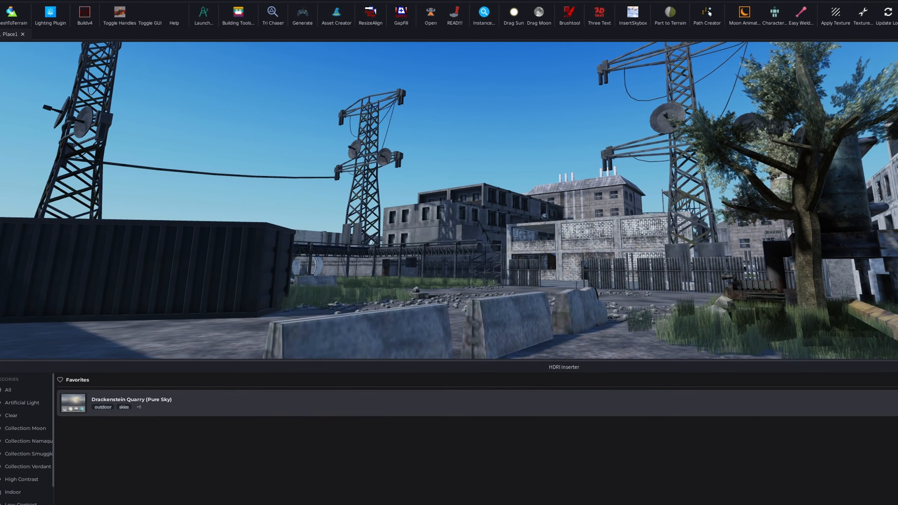
left_click(460, 406)
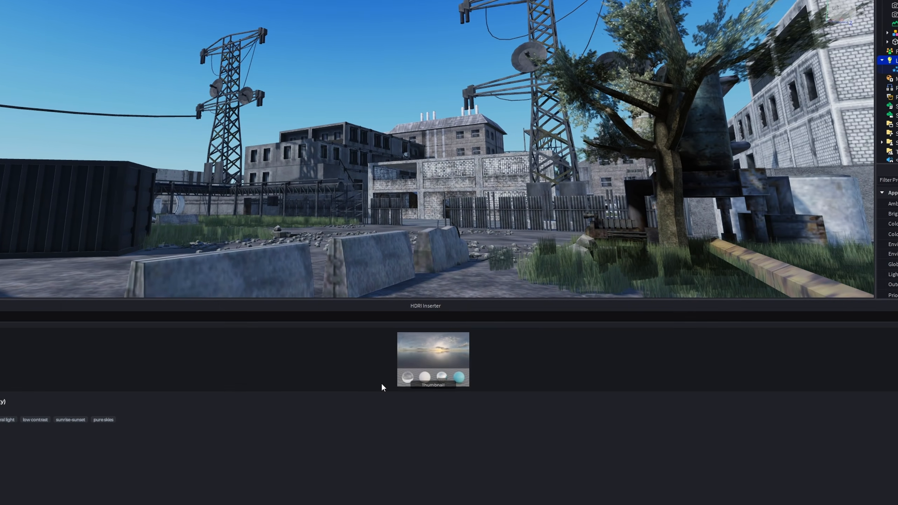
left_click(870, 482)
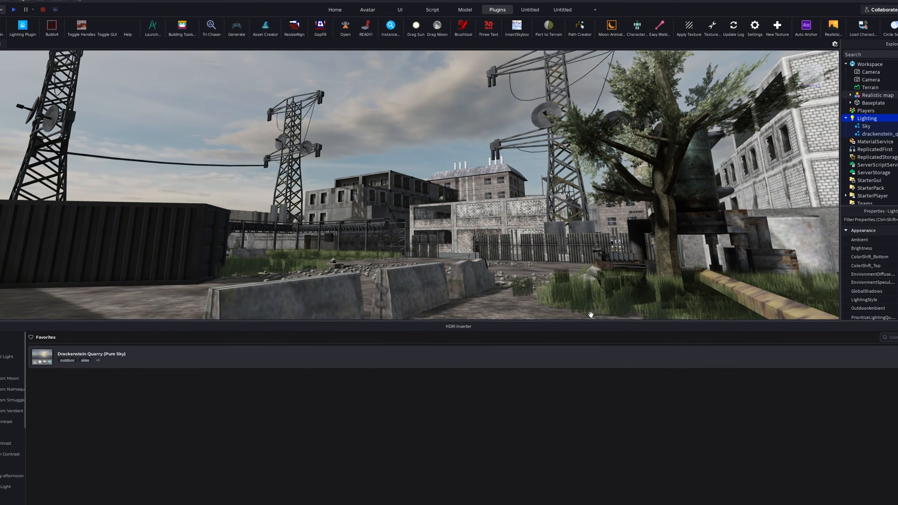
- Delete the original Sky object from Lighting, keeping only drackenstein_quarry_puresky
left_click(896, 301)
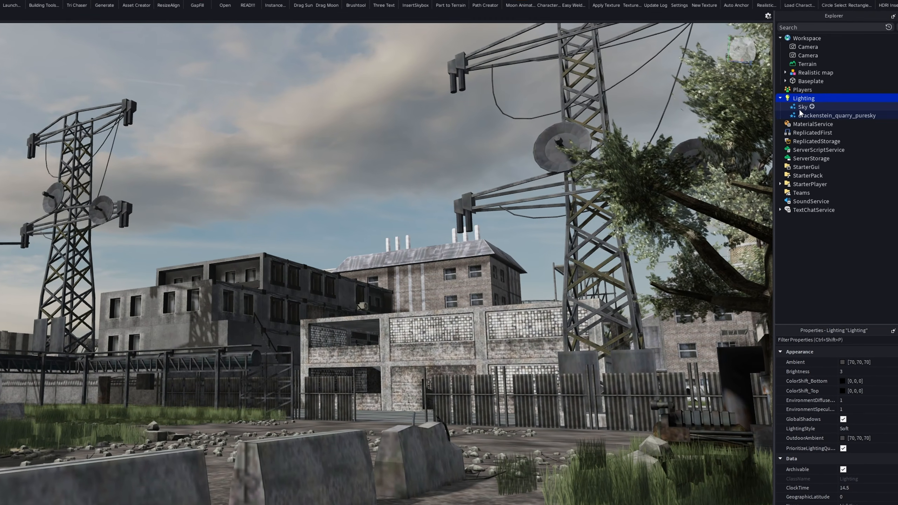
left_click(867, 129)
key("Delete")
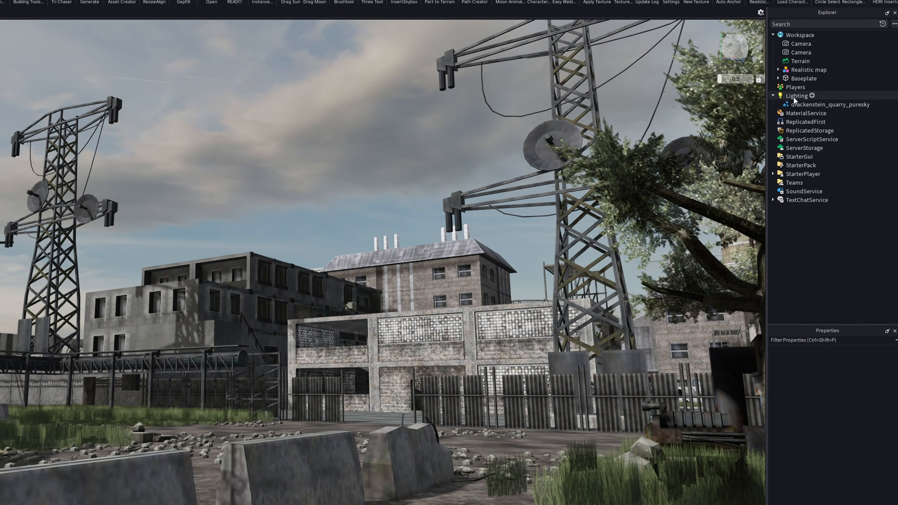
- Rotate drackenstein_quarry_puresky by setting the Y value of its SkyboxOrientation to 45
left_click(827, 104)
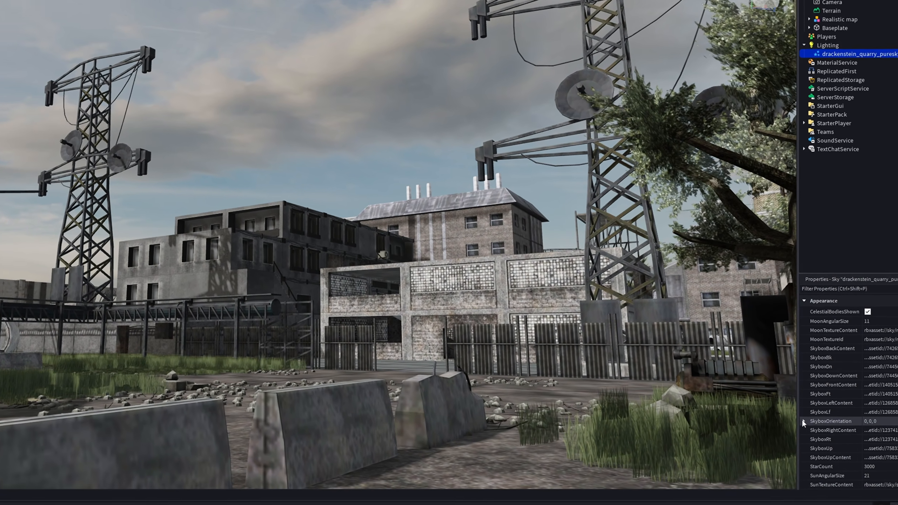
left_click(803, 421)
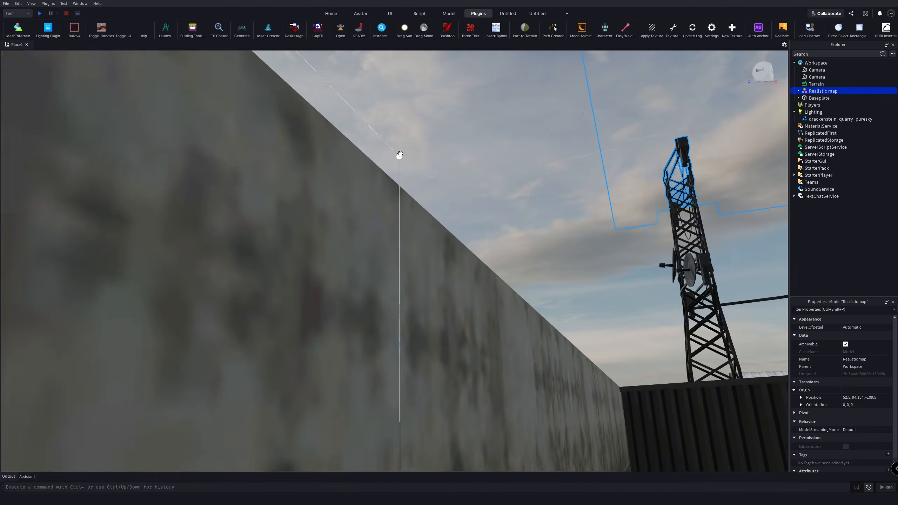
right_click_drag(400, 155, 400, 154)
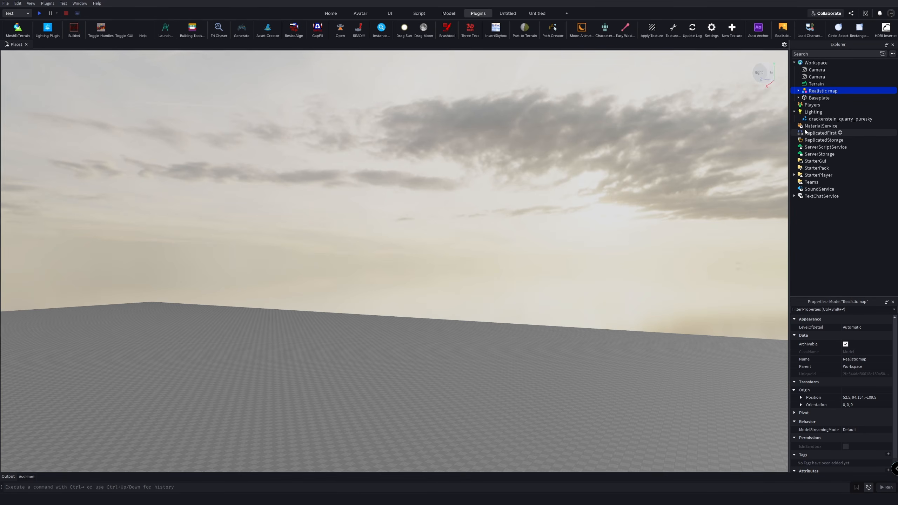
left_click(834, 119)
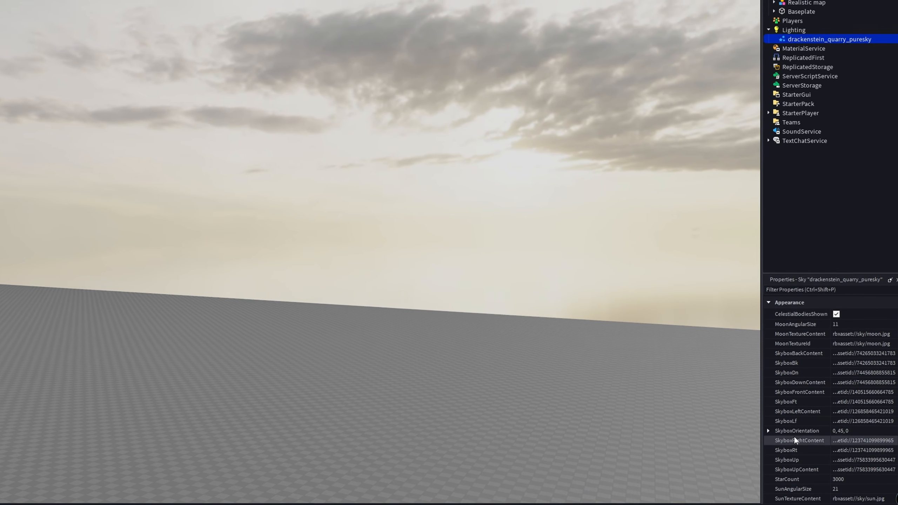
left_click(768, 431)
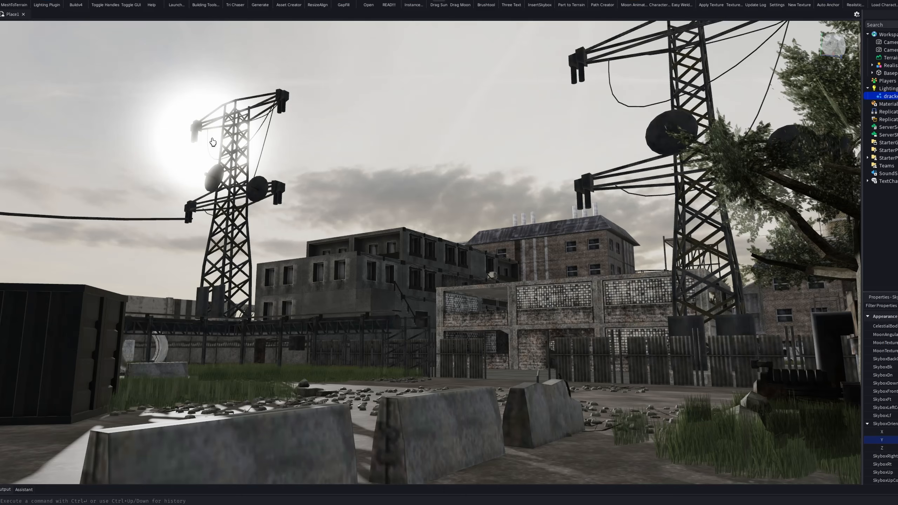
- Reposition the sun over the bright area of the skybox, at about ClockTime 16.08 and GeographicLatitude 75.25
left_click_drag(212, 141, 118, 98)
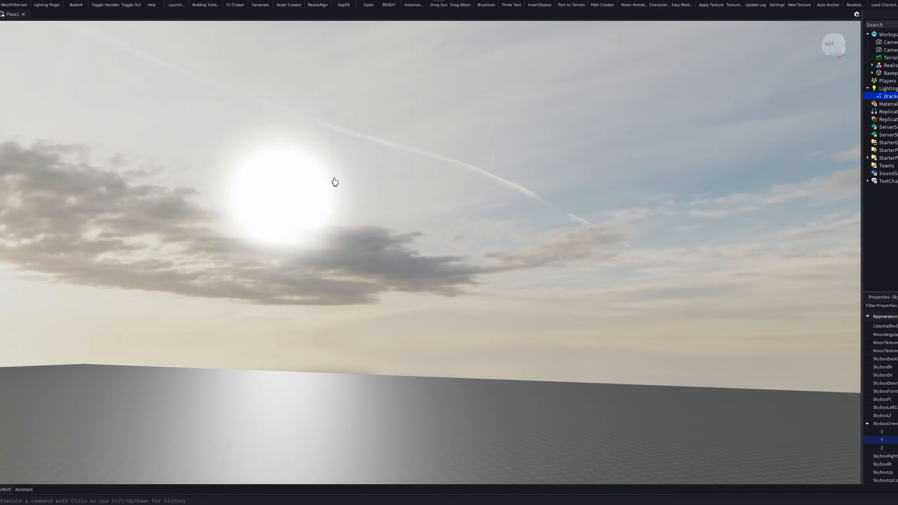
right_click_drag(335, 182, 341, 185)
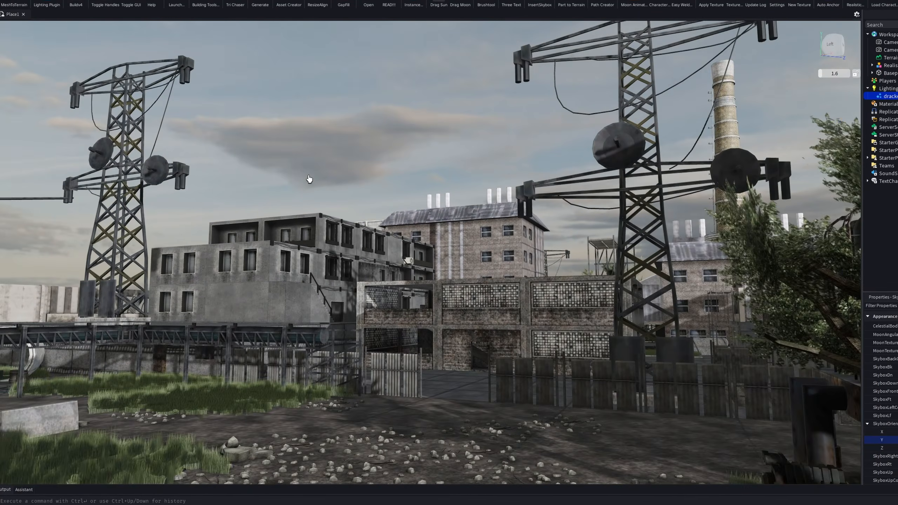
key("w")
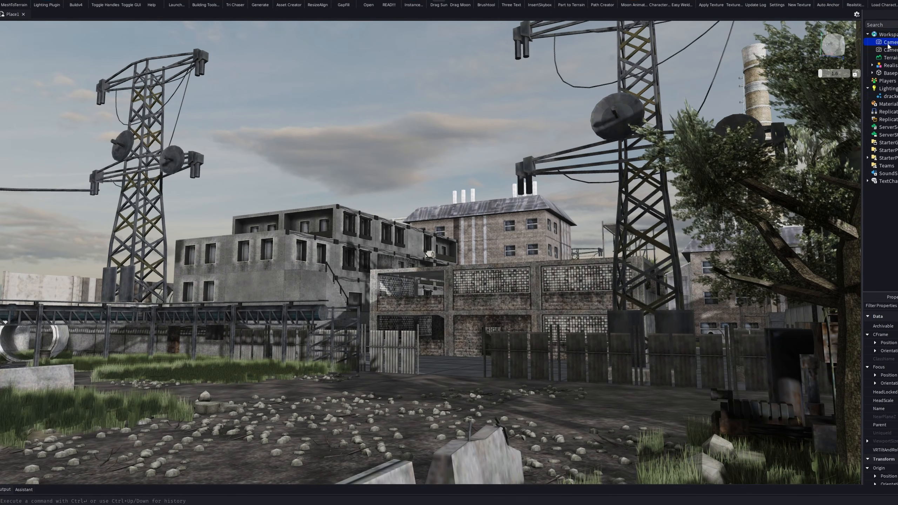
- Add an Atmosphere object to Lighting and set its Density to about 0.26
left_click(888, 50)
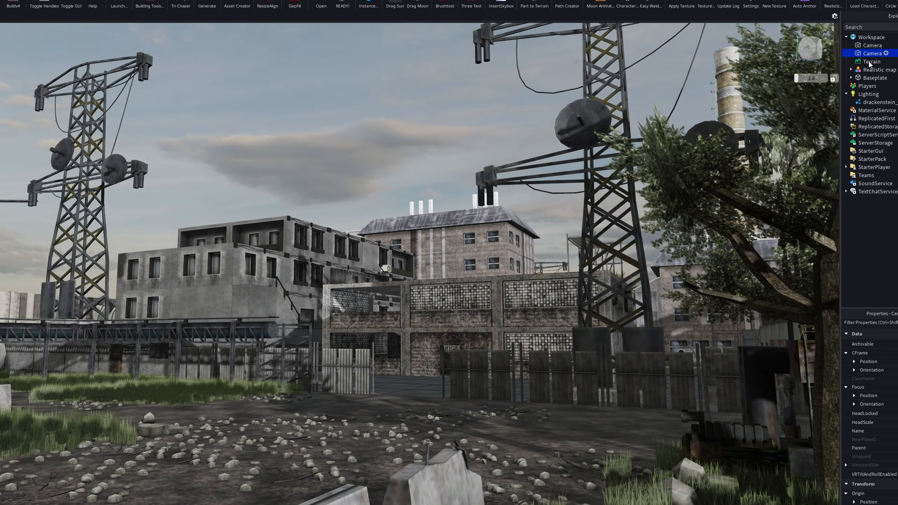
left_click(891, 89)
left_click(829, 109)
type("atm")
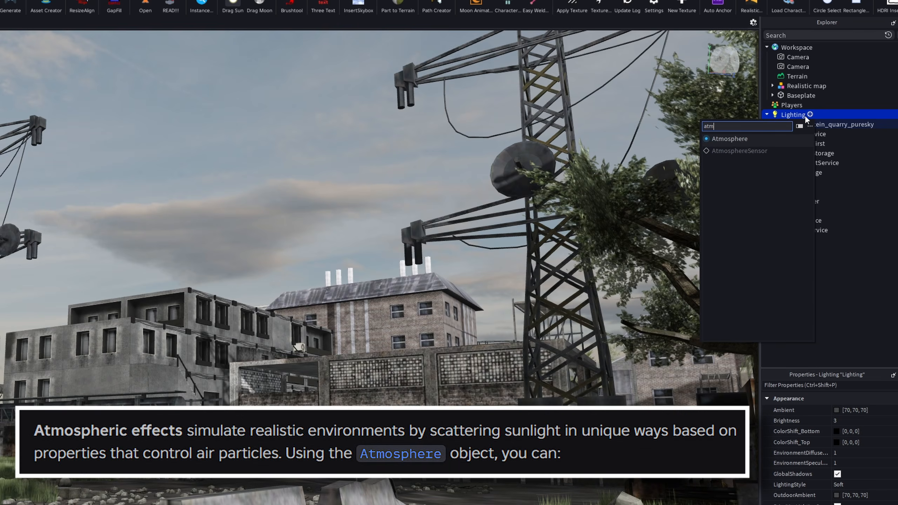
key("Return")
left_click_drag(885, 410, 878, 413)
left_click_drag(879, 364, 876, 363)
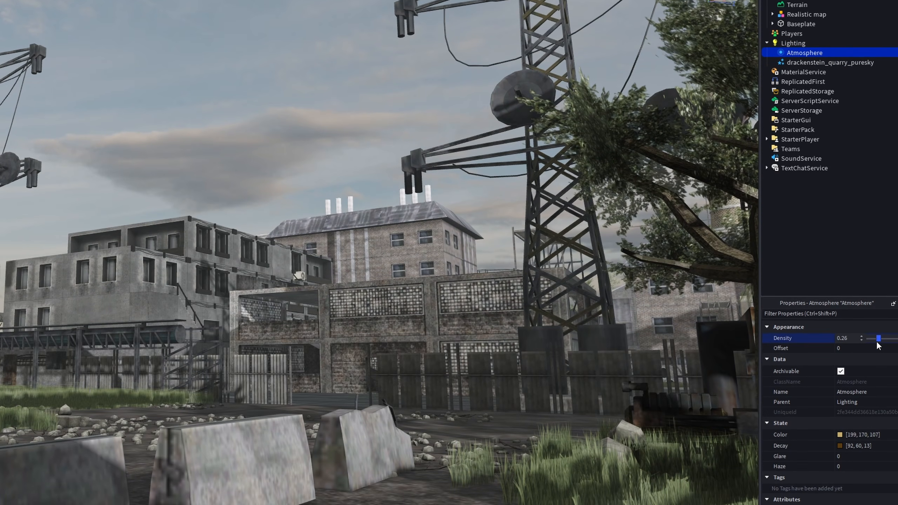
- Set the Lighting's Ambient color to a dark bluish grey of about 40, 40, 47
left_click(813, 43)
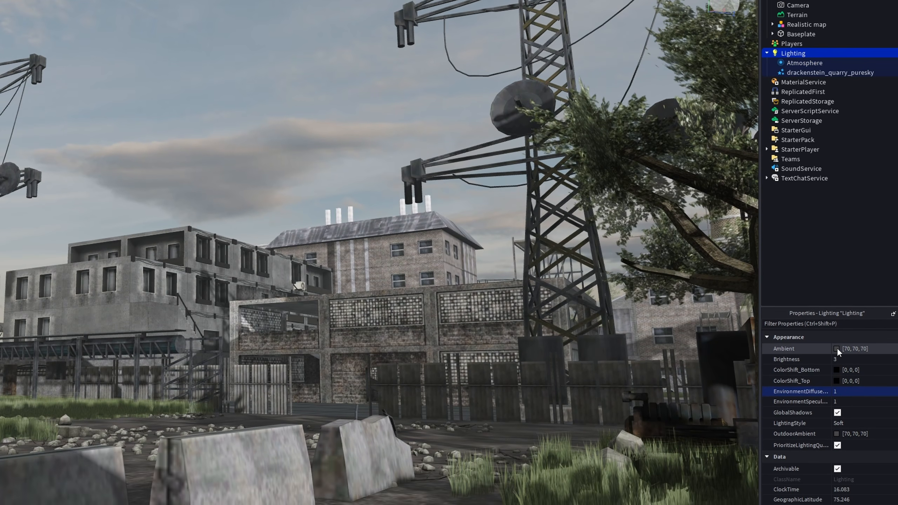
left_click(837, 395)
left_click_drag(353, 130, 846, 299)
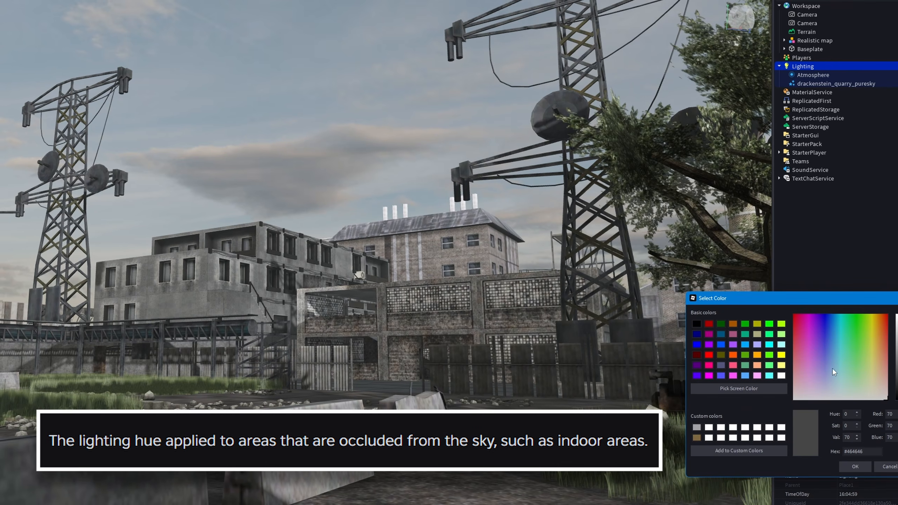
left_click_drag(897, 380, 897, 401)
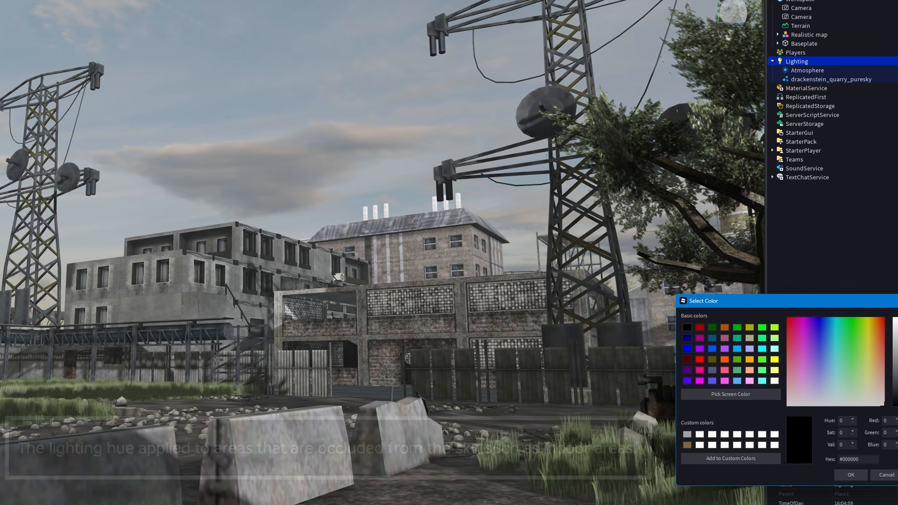
left_click(868, 399)
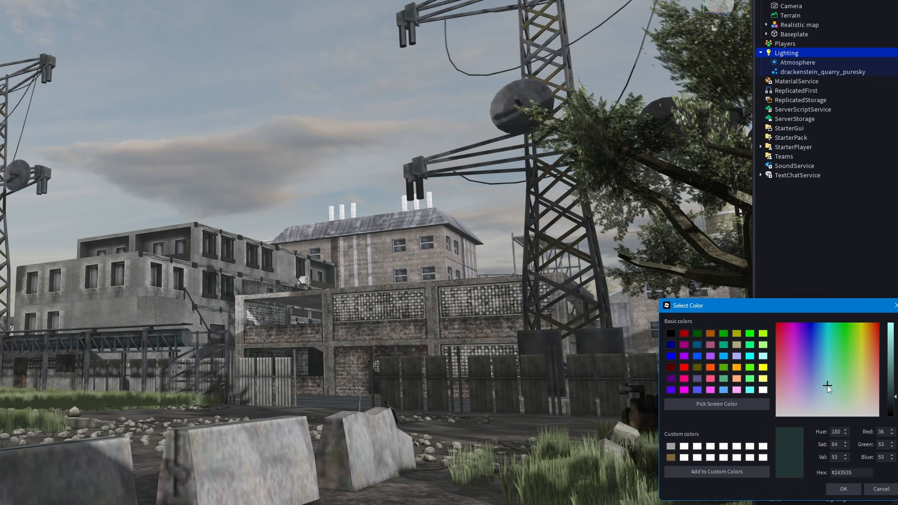
left_click_drag(816, 404, 812, 405)
left_click_drag(891, 385, 889, 420)
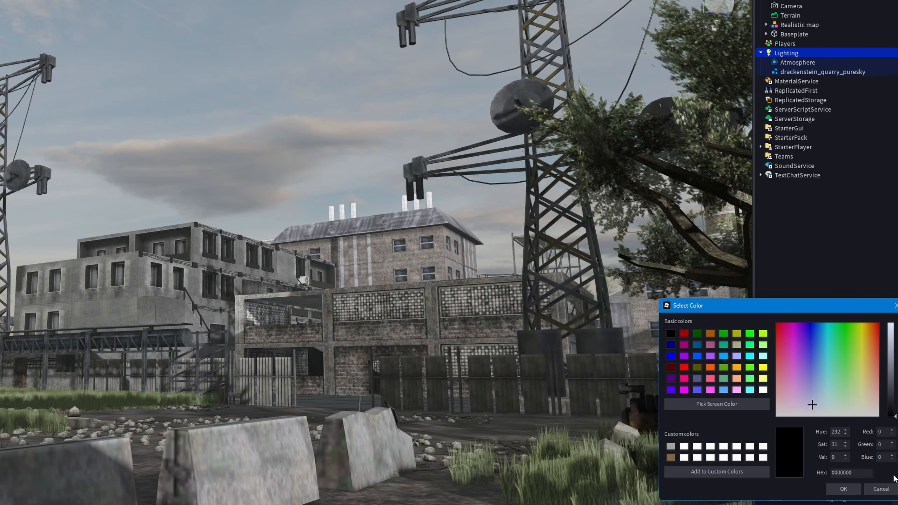
left_click(891, 399)
left_click(844, 489)
- Try low and high Brightness values on Lighting, such as 0 and 10, and set it to 4.5
left_click(839, 353)
type("3.5")
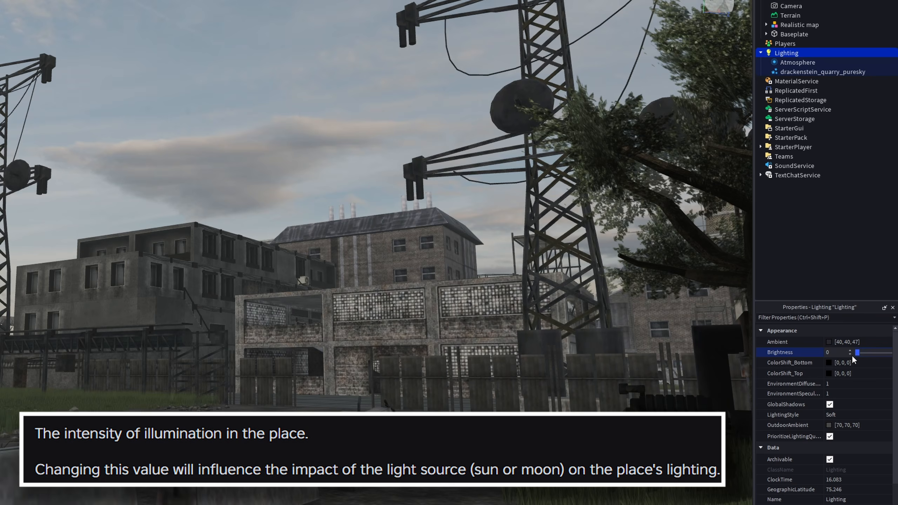
left_click_drag(869, 353, 888, 355)
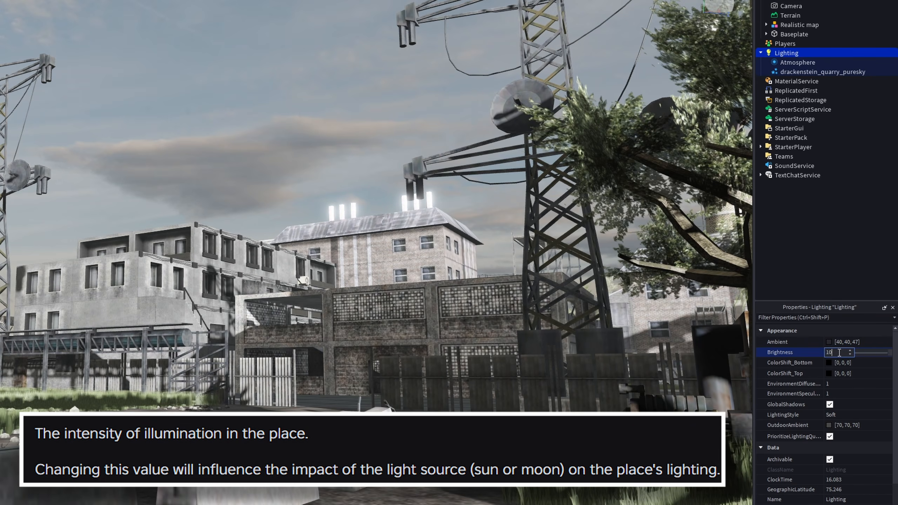
key("BackSpace")
key("BackSpace")
type("3.5")
key("Return")
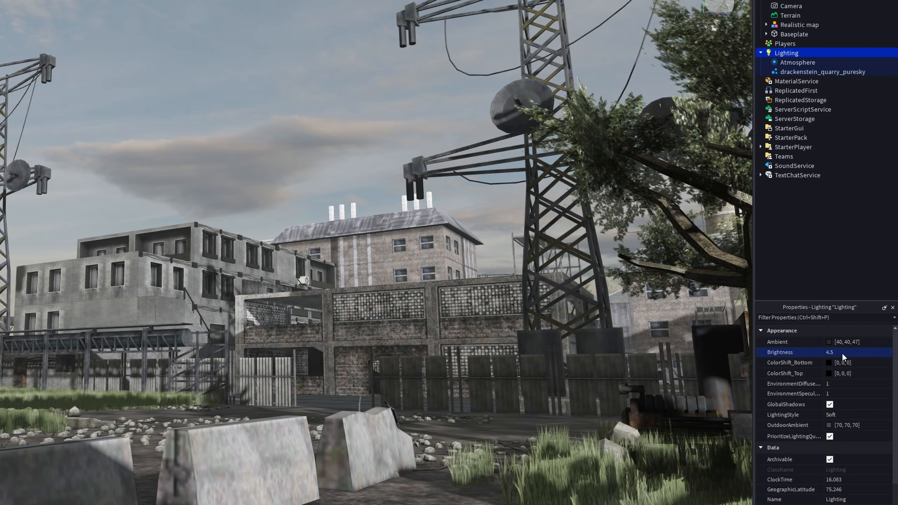
- Set the Lighting's ColorShift_Top to a pale yellow of about 246, 247, 175, leaving ColorShift_Bottom black
left_click(828, 363)
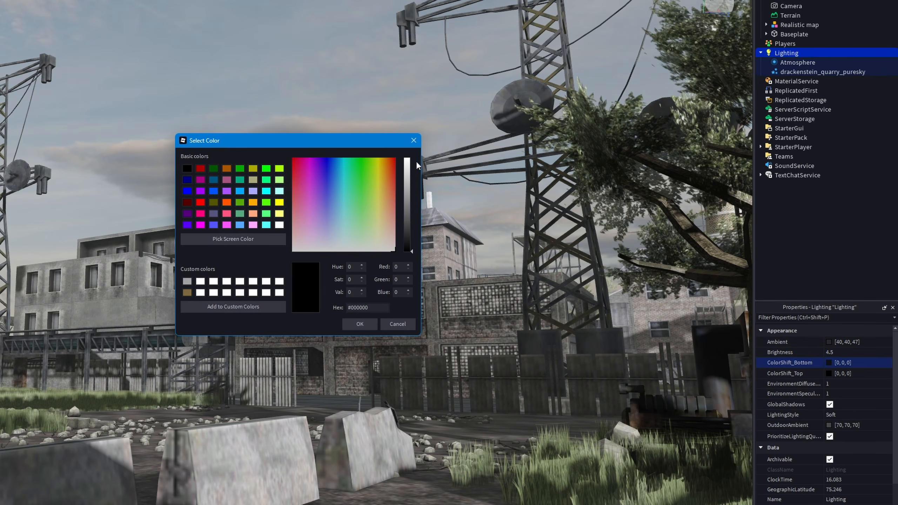
left_click(413, 140)
left_click(829, 374)
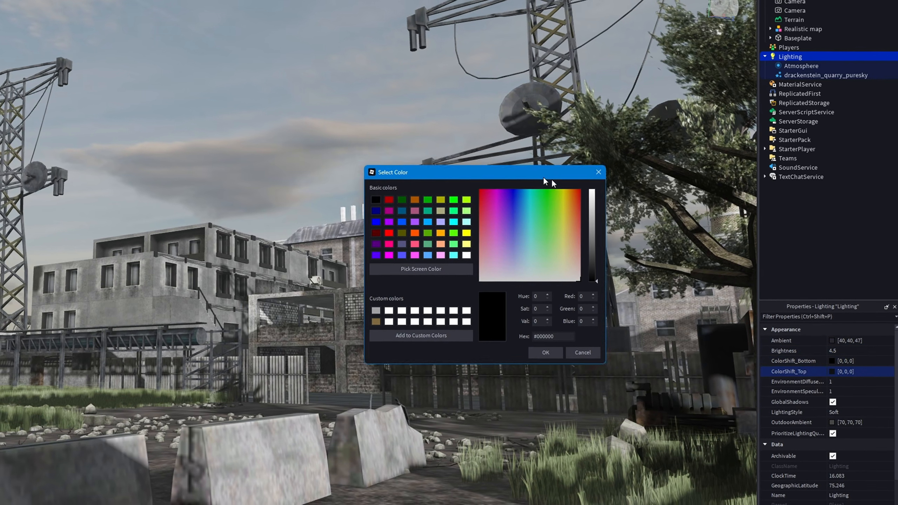
left_click_drag(542, 176, 130, 103)
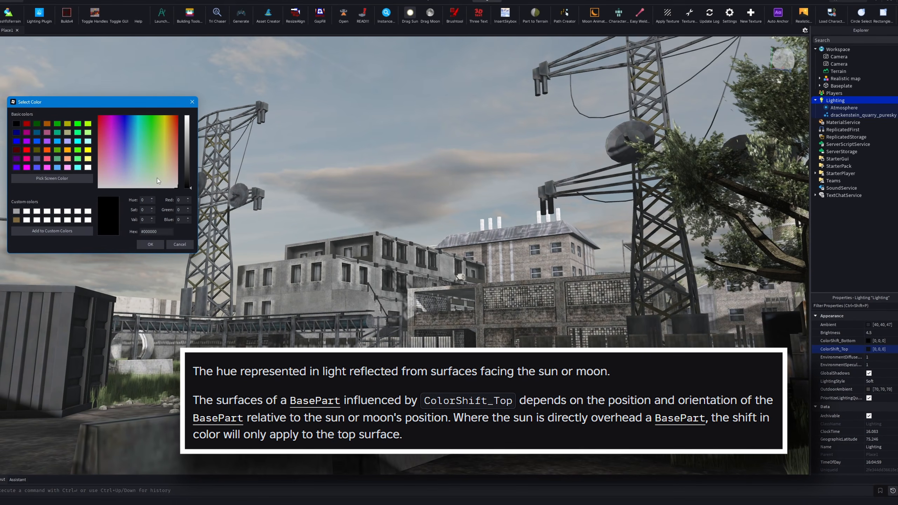
left_click_drag(189, 173, 188, 116)
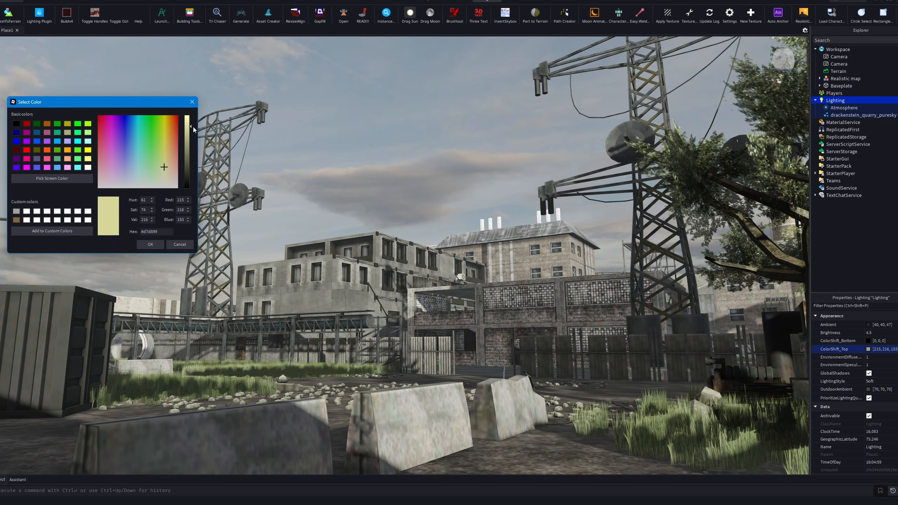
left_click_drag(194, 128, 198, 119)
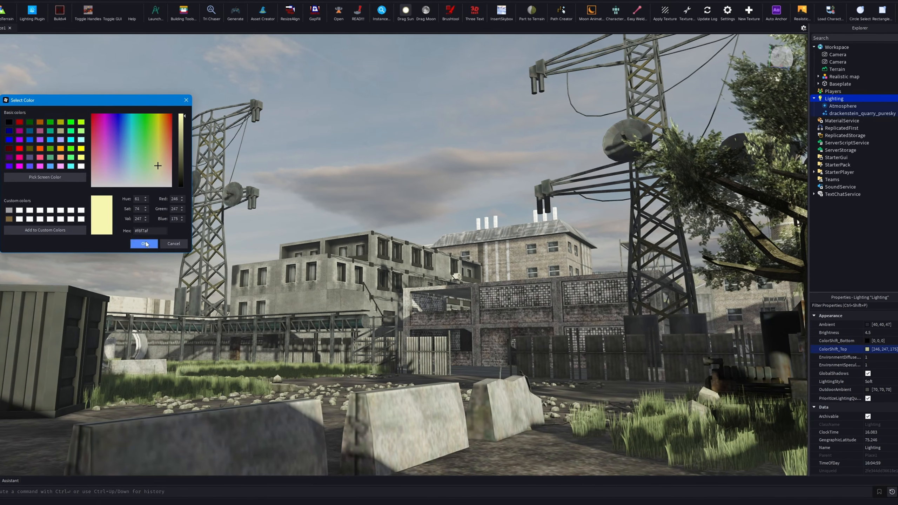
left_click(148, 245)
- Lower the Lighting's EnvironmentDiffuseScale to about 0.214
left_click(895, 357)
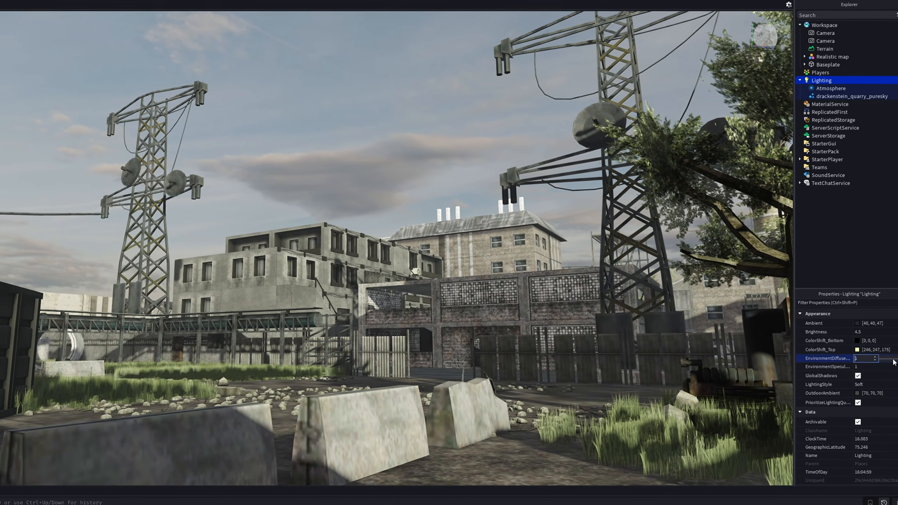
left_click_drag(895, 362, 866, 360)
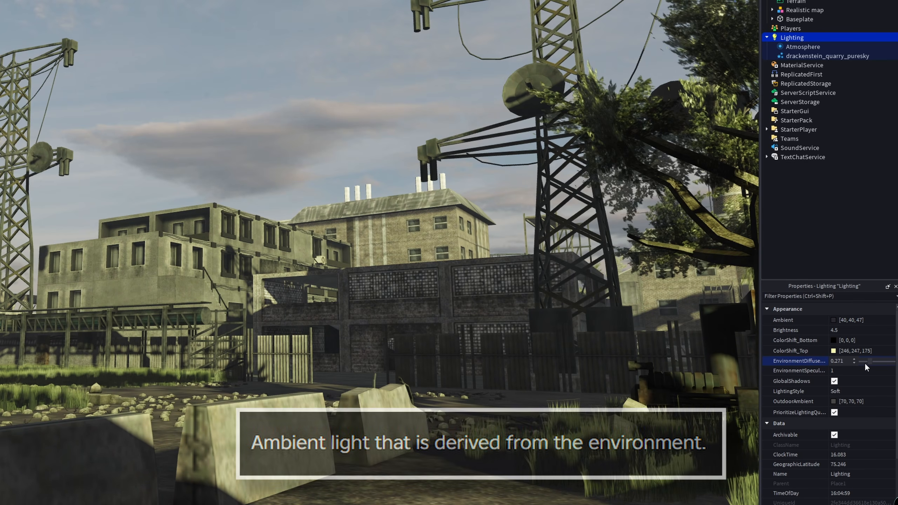
left_click_drag(870, 361, 867, 363)
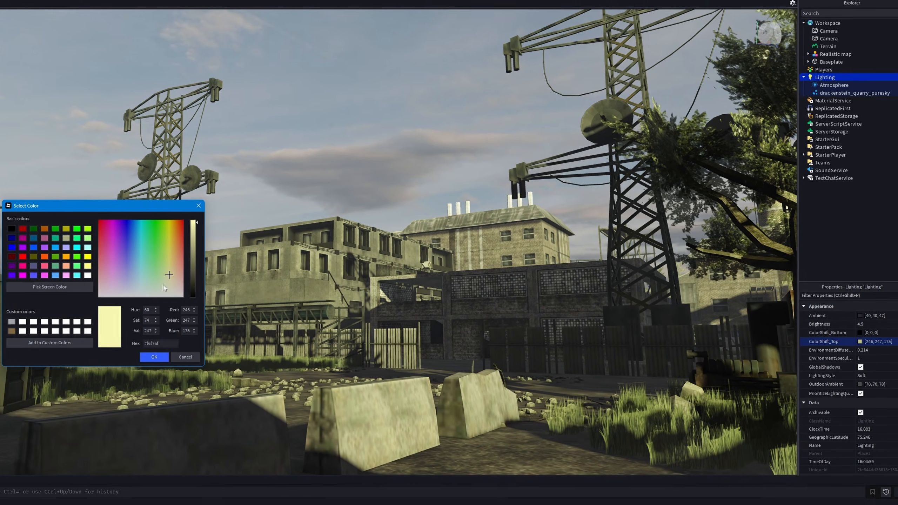
- Set the Lighting's ColorShift_Top to a muted beige of about 197, 193, 154 and its Ambient color to about 52, 52, 62
left_click(172, 286)
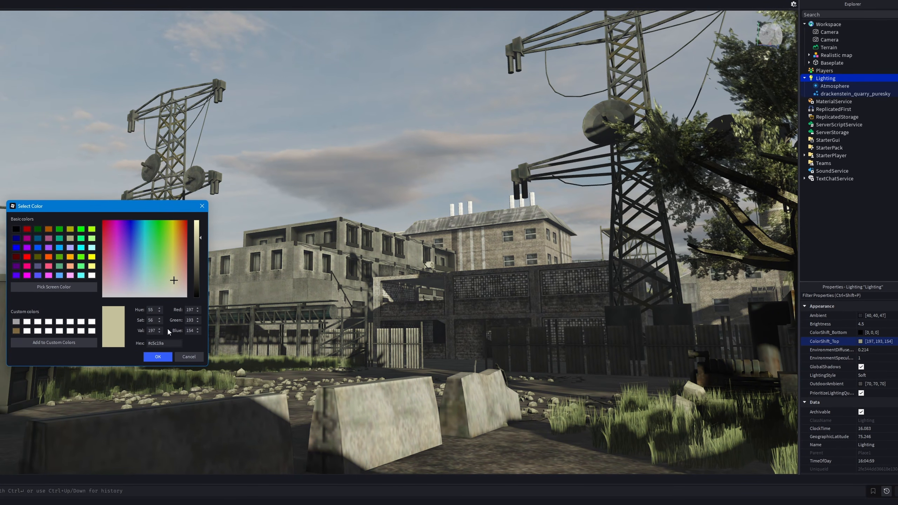
left_click(163, 361)
left_click(860, 315)
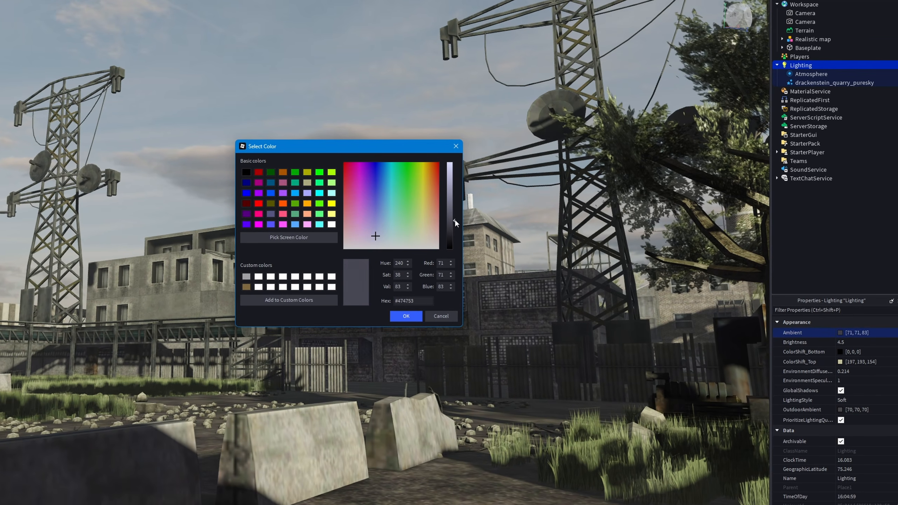
left_click_drag(456, 221, 452, 229)
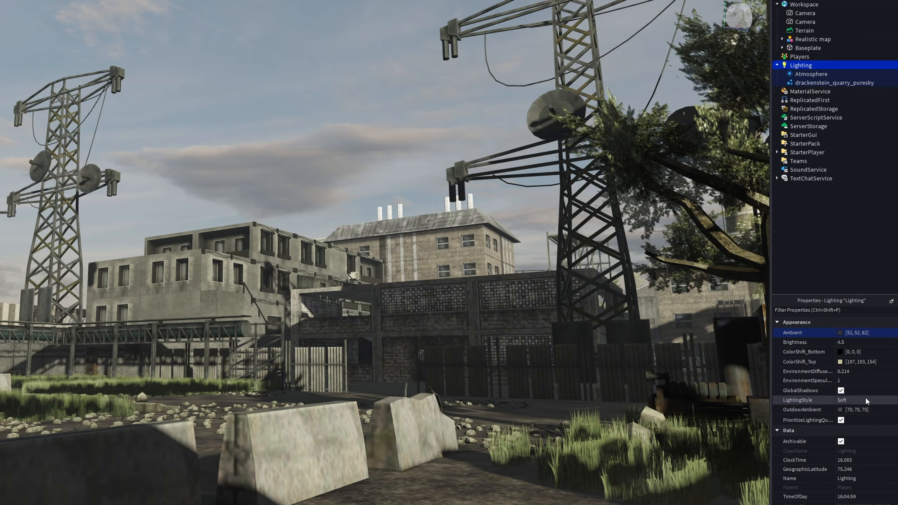
- Lower the Lighting's EnvironmentSpecularScale to about 0.757 and change its LightingStyle to Realistic
left_click(849, 381)
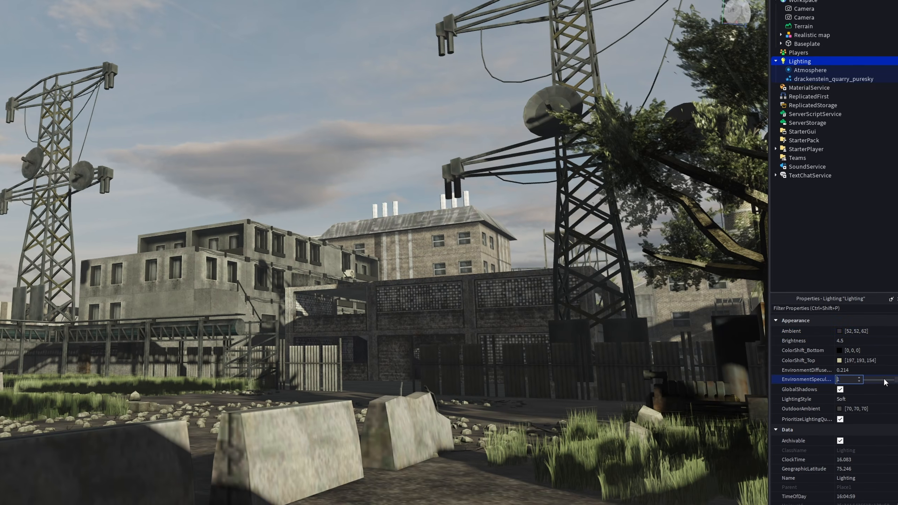
left_click_drag(897, 382, 891, 379)
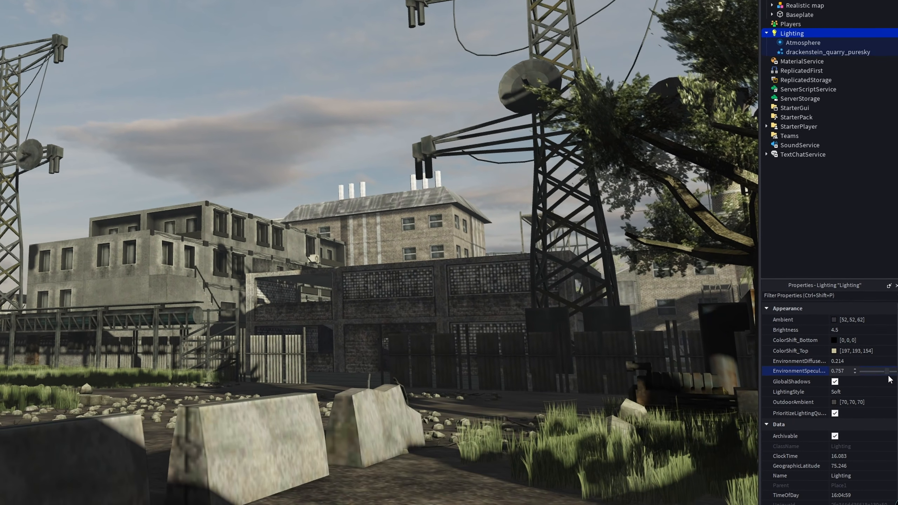
left_click(851, 389)
left_click(853, 388)
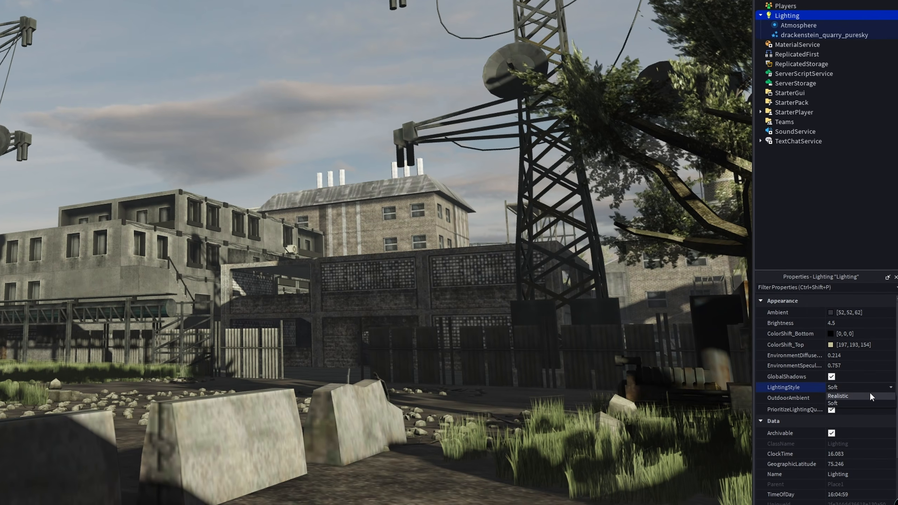
left_click(869, 393)
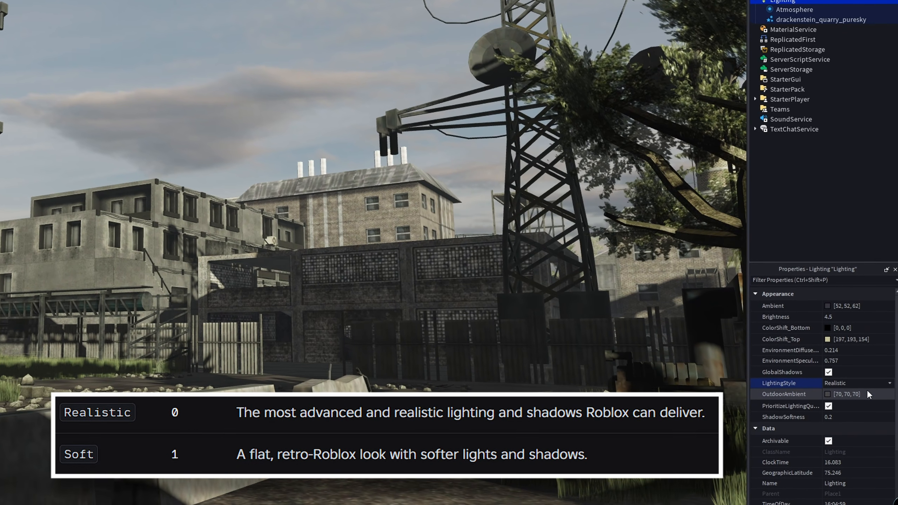
- Set the Lighting's OutdoorAmbient to a dark bluish grey of about 59, 60, 70
left_click(865, 414)
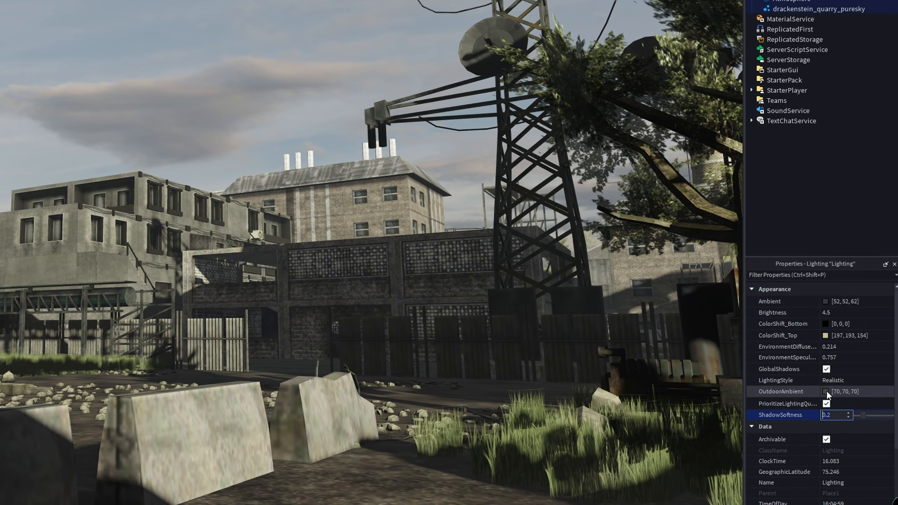
left_click(826, 393)
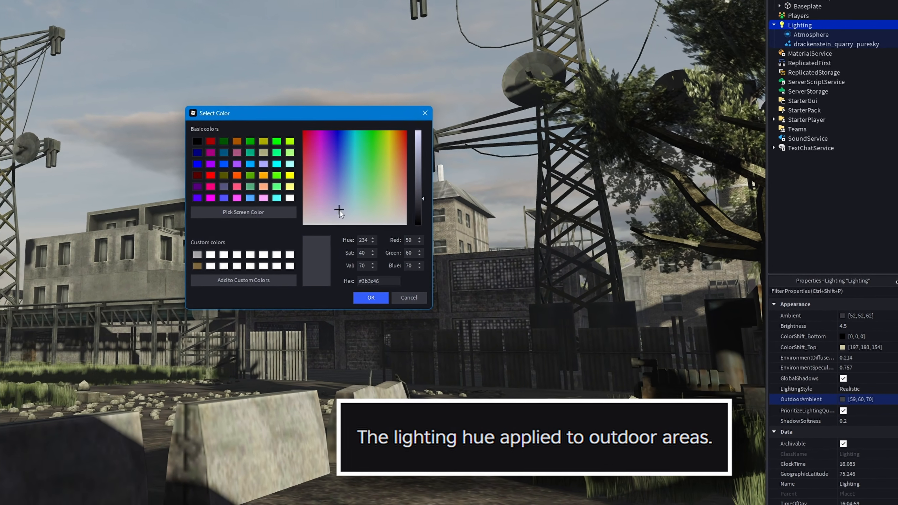
left_click(301, 195)
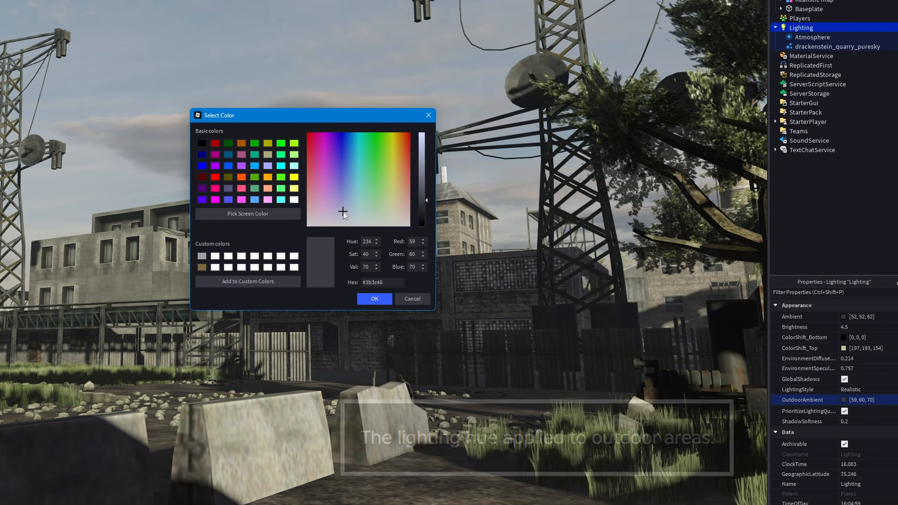
left_click(376, 302)
- Add a ColorCorrectionEffect to Lighting
left_click(818, 28)
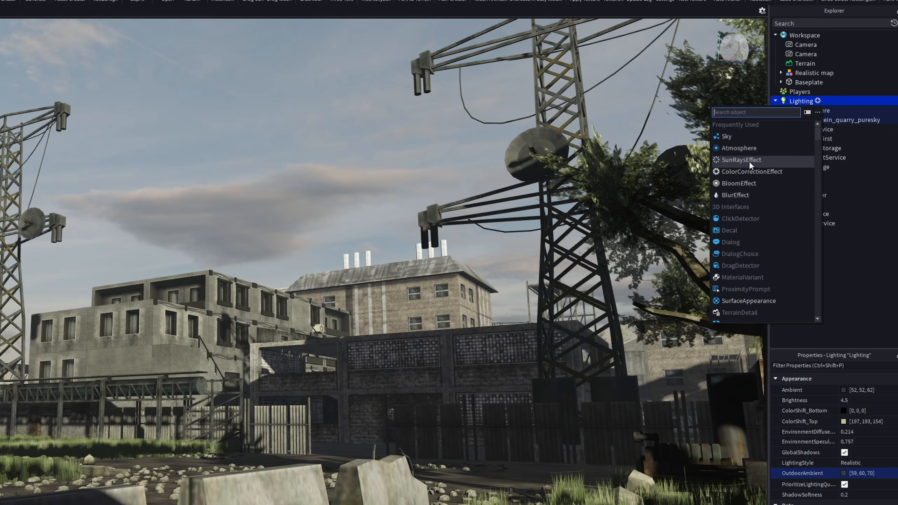
left_click(749, 162)
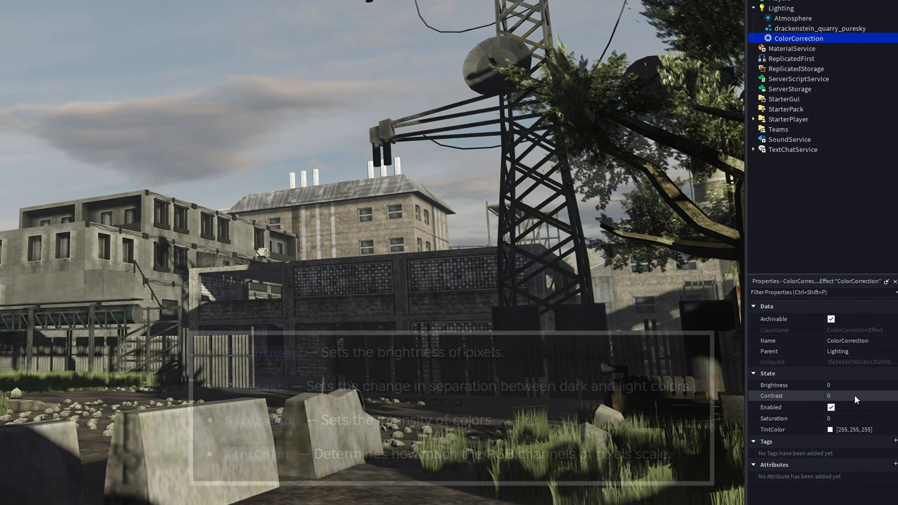
- Try a ColorCorrection Brightness of -0.1 together with a Lighting Brightness of 10
left_click(869, 425)
left_click_drag(886, 426, 897, 428)
left_click_drag(889, 375, 896, 394)
left_click(814, 61)
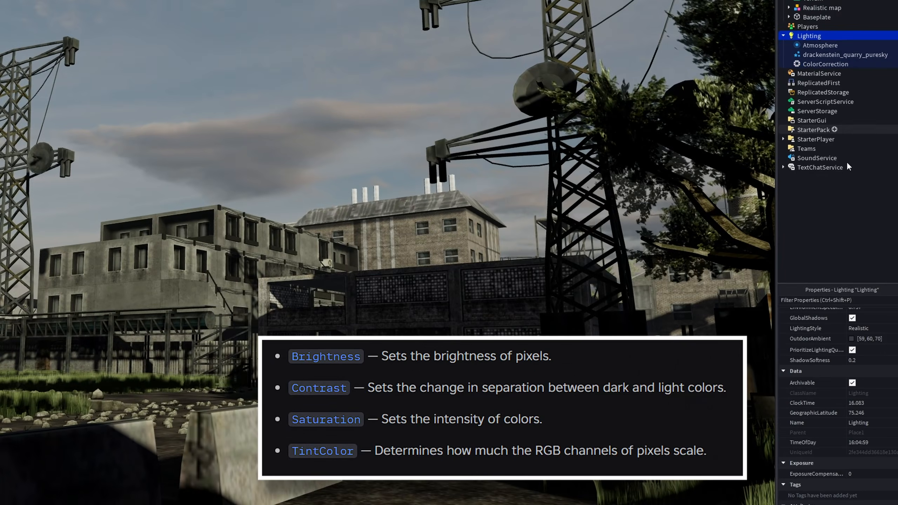
scroll(895, 374, "up", 1)
scroll(896, 358, "up", 1)
left_click(886, 327)
left_click_drag(890, 327, 897, 327)
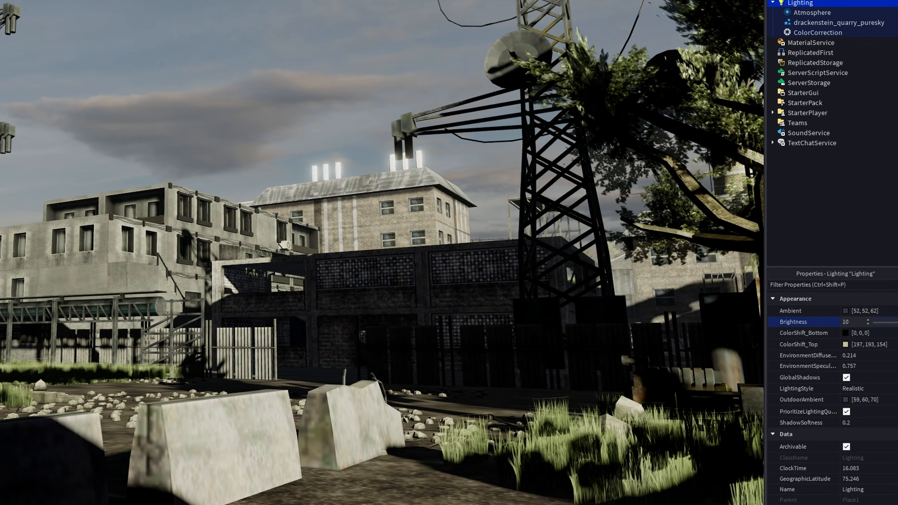
- Reset the ColorCorrection effect's Brightness to 0
left_click(816, 32)
left_click(851, 377)
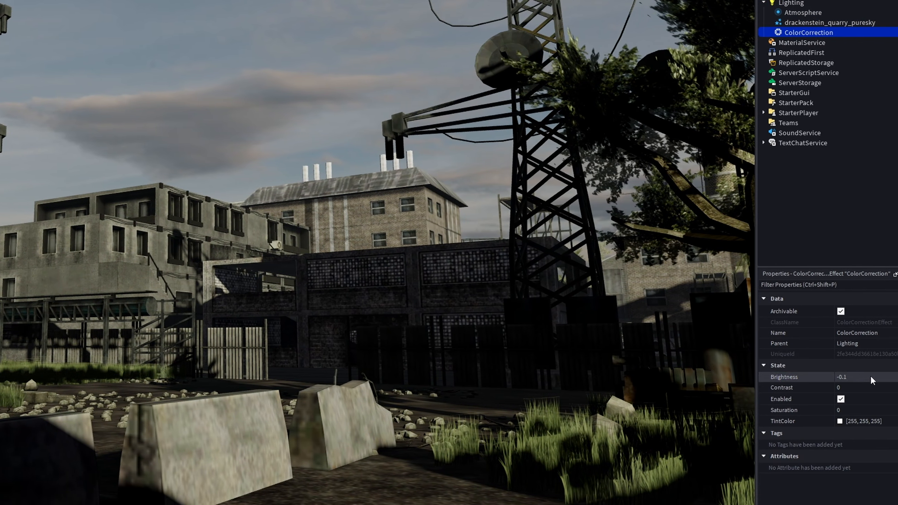
type("0")
key("Return")
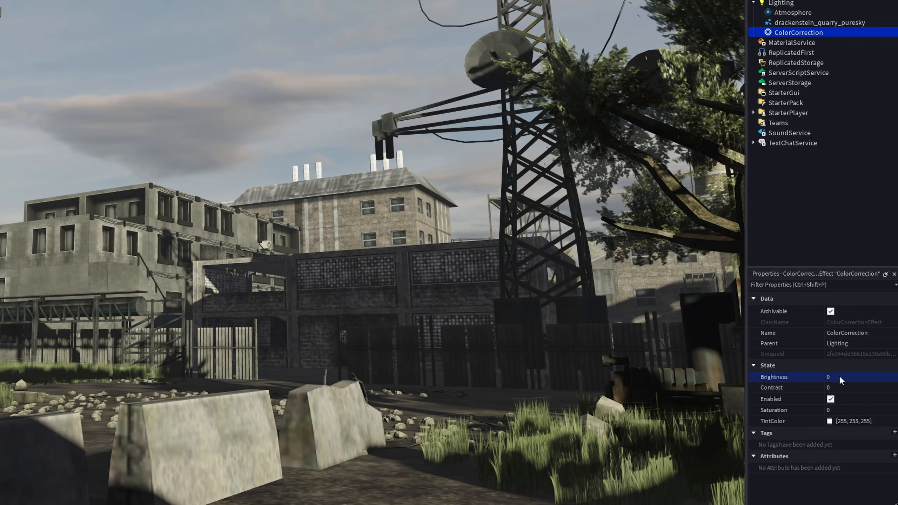
- Set the ColorCorrection effect's Contrast to 0.1 and compare the scene with the effect disabled and enabled
left_click(849, 388)
mouse_move(875, 387)
left_mouse_down()
mouse_move(886, 390)
mouse_move(867, 390)
mouse_move(880, 391)
left_mouse_up()
left_click(852, 391)
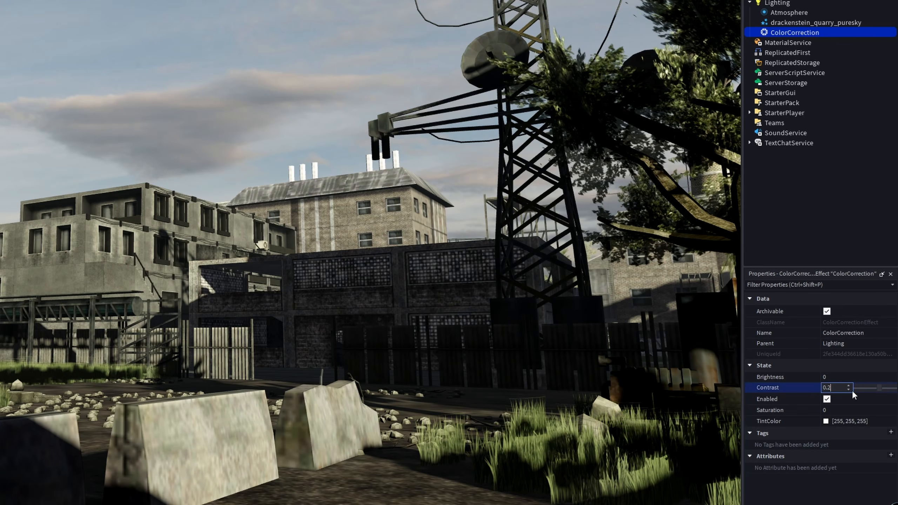
key("BackSpace")
type("1")
key("Return")
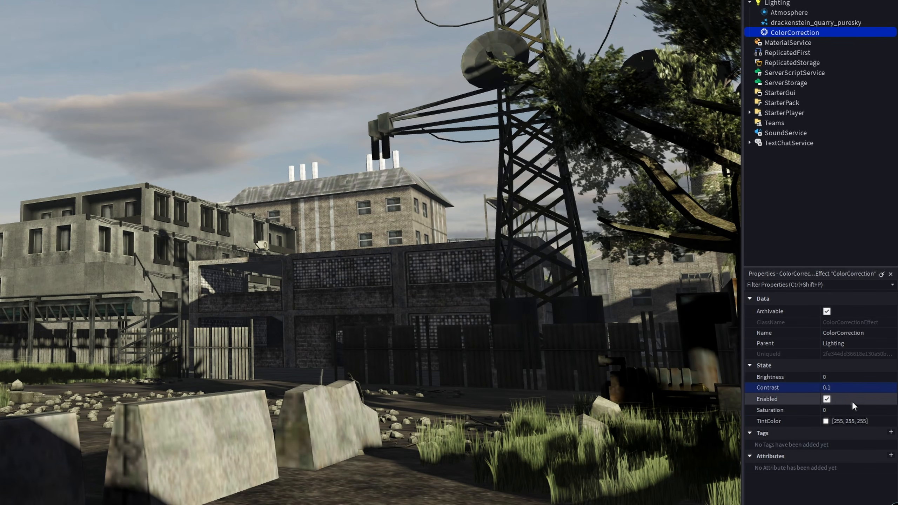
left_click(826, 399)
left_click(826, 399)
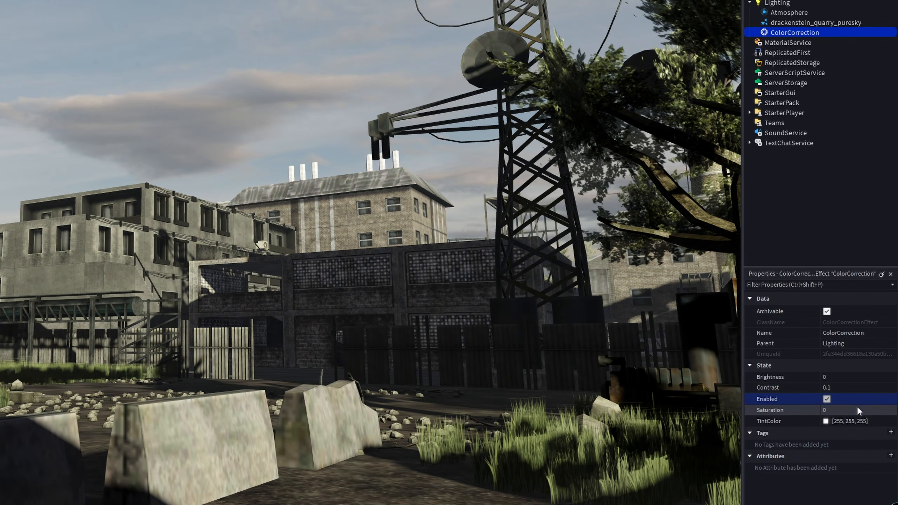
- Set the ColorCorrection effect's Saturation to -0.1 and its TintColor to a faint yellow of about 255, 255, 243
left_click_drag(870, 411, 874, 411)
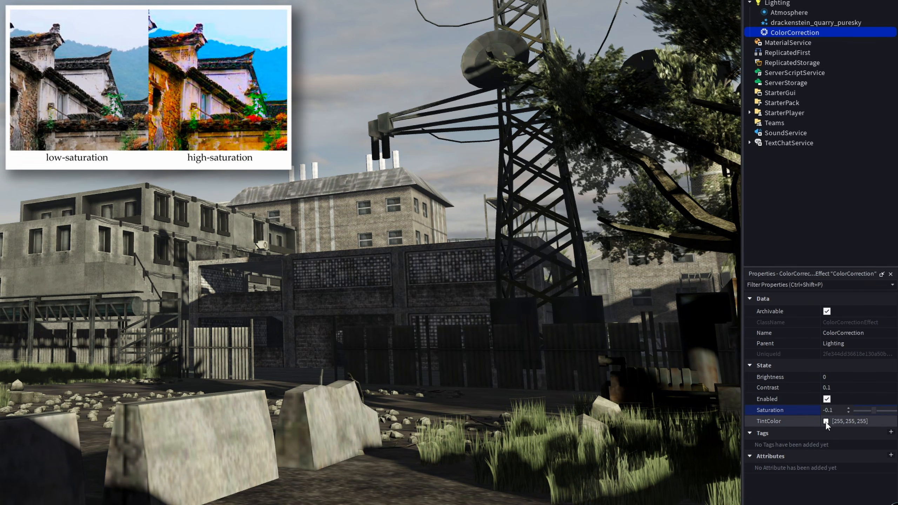
left_click(831, 421)
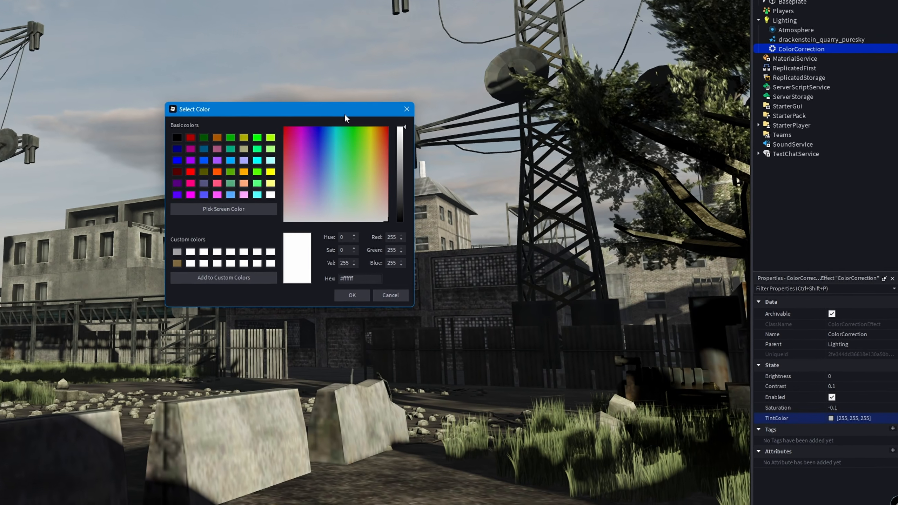
mouse_move(344, 114)
left_mouse_down()
mouse_move(659, 277)
mouse_move(146, 268)
mouse_move(136, 253)
mouse_move(153, 241)
left_mouse_up()
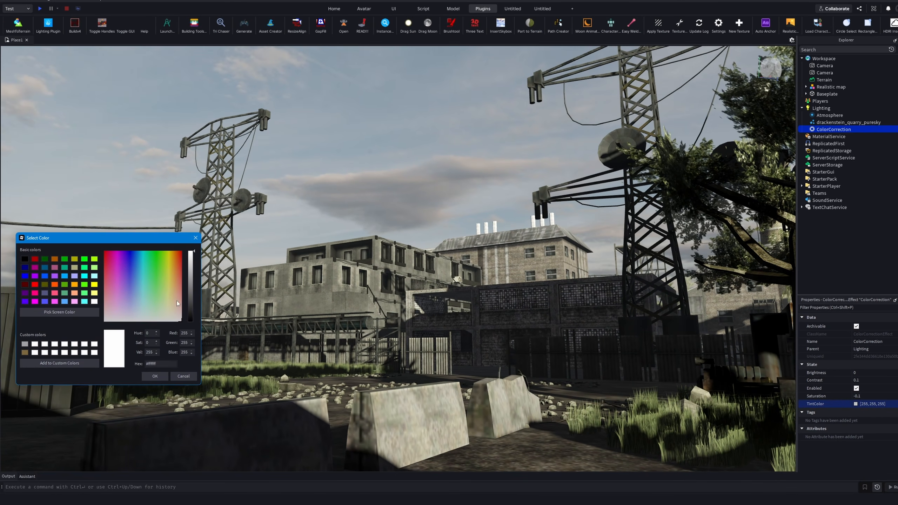
mouse_move(176, 299)
left_mouse_down()
mouse_move(155, 270)
mouse_move(135, 294)
mouse_move(154, 274)
mouse_move(171, 331)
mouse_move(169, 310)
mouse_move(120, 299)
mouse_move(170, 319)
left_mouse_up()
left_click(155, 376)
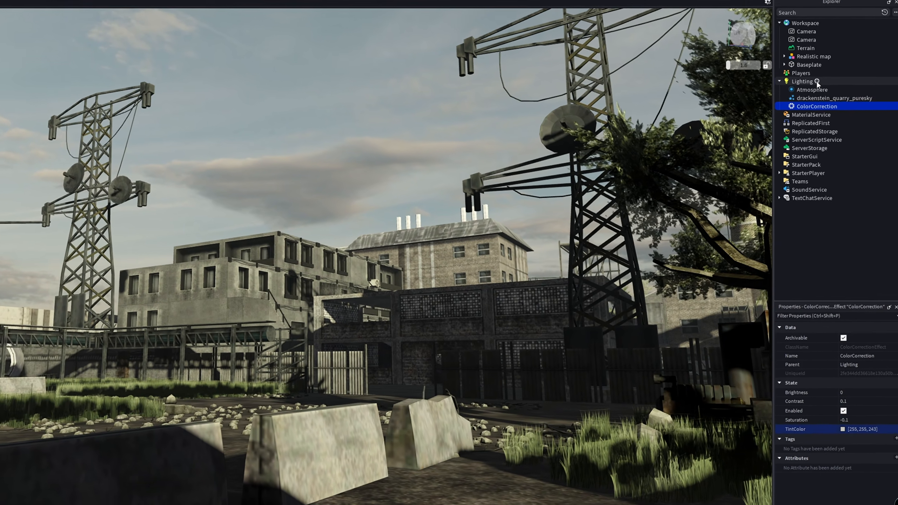
- Add a BloomEffect to Lighting and set its Threshold to 0.4
left_click(834, 108)
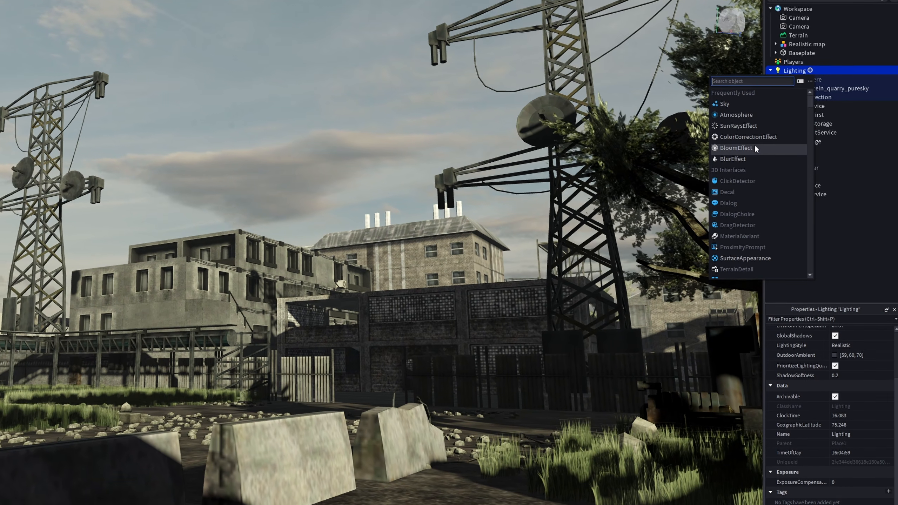
left_click(754, 144)
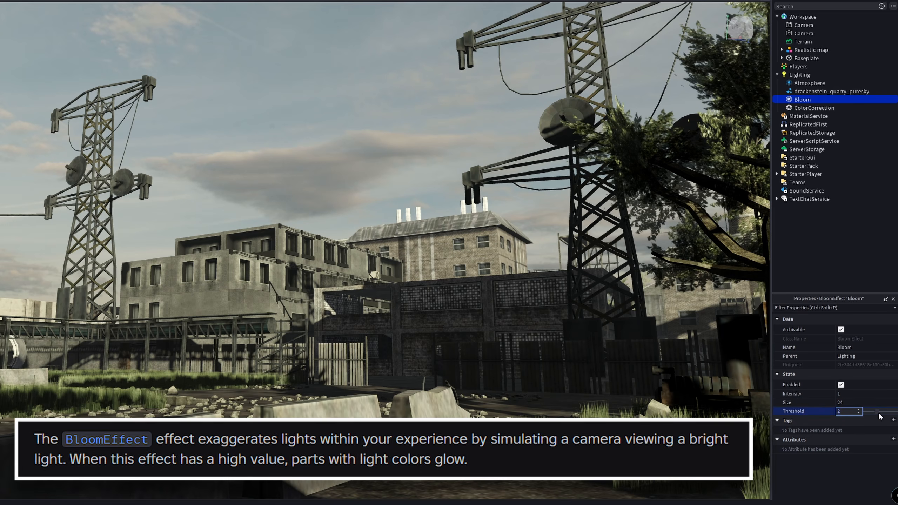
left_click_drag(877, 412, 868, 412)
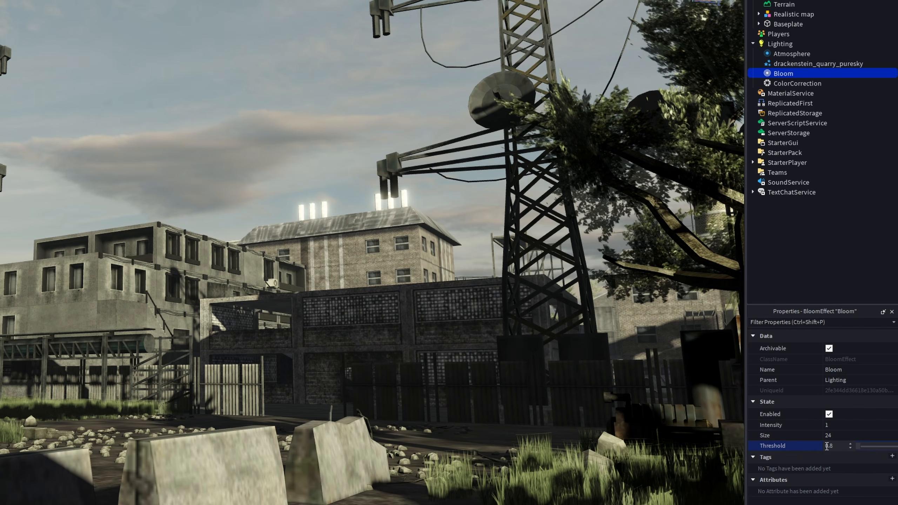
key("BackSpace")
type("4")
key("Return")
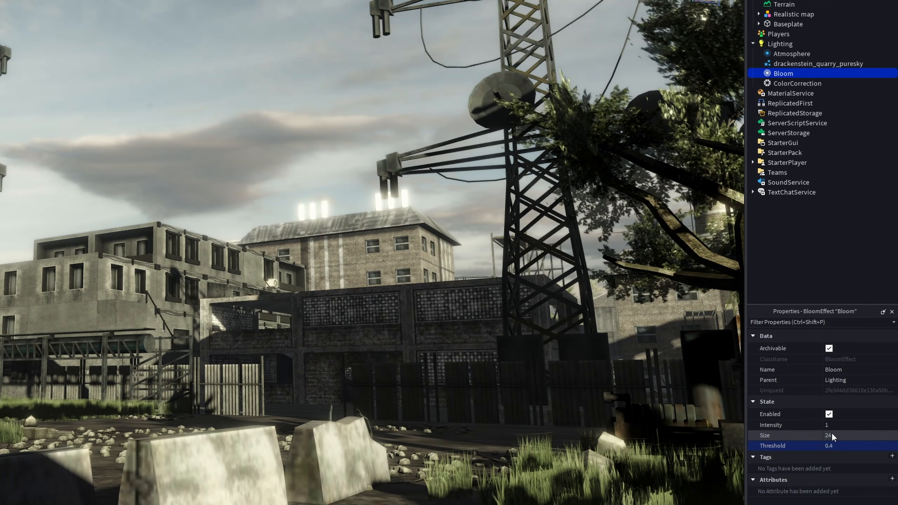
- Set the Bloom effect's Size to 7 and Intensity to 0.2, comparing the scene with the effect disabled and enabled
left_click(834, 433)
left_click_drag(874, 433, 856, 426)
left_click(884, 426)
left_click_drag(866, 428, 862, 428)
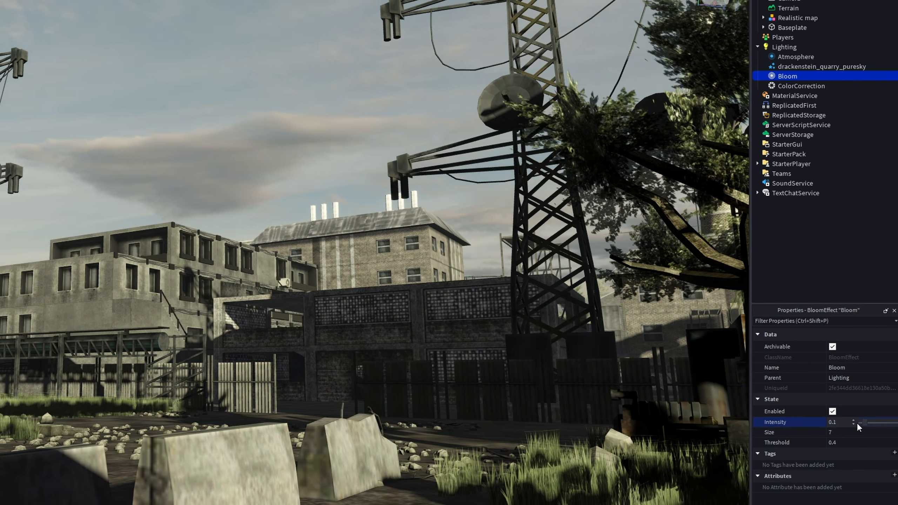
left_click(829, 415)
left_click(829, 414)
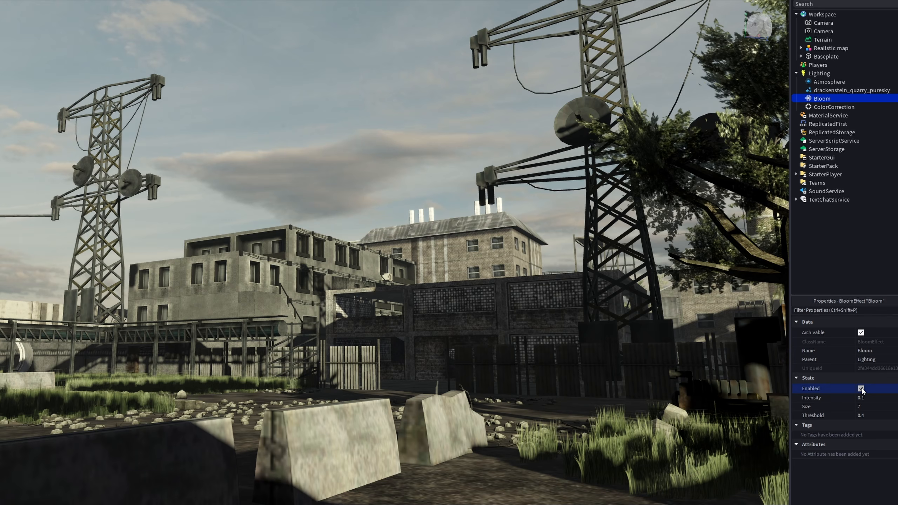
left_click(881, 397)
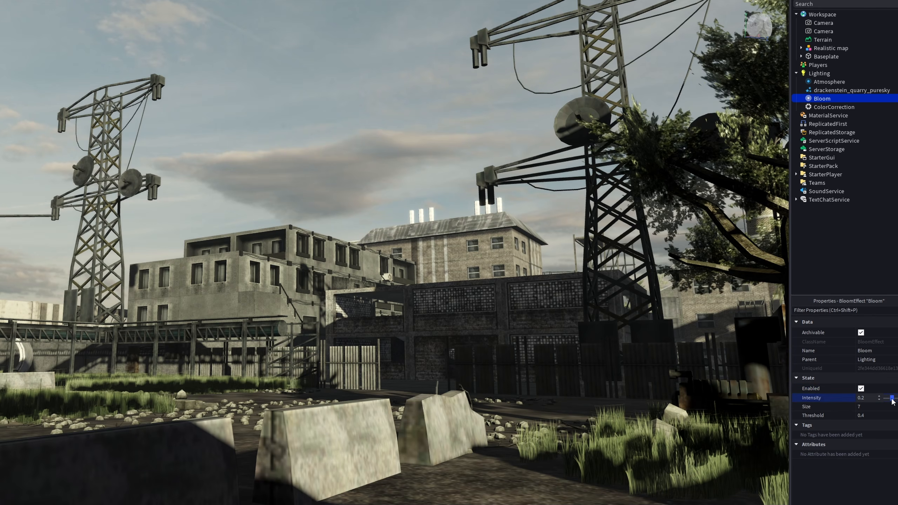
- Add a DepthOfFieldEffect to Lighting and disable it
left_click(835, 73)
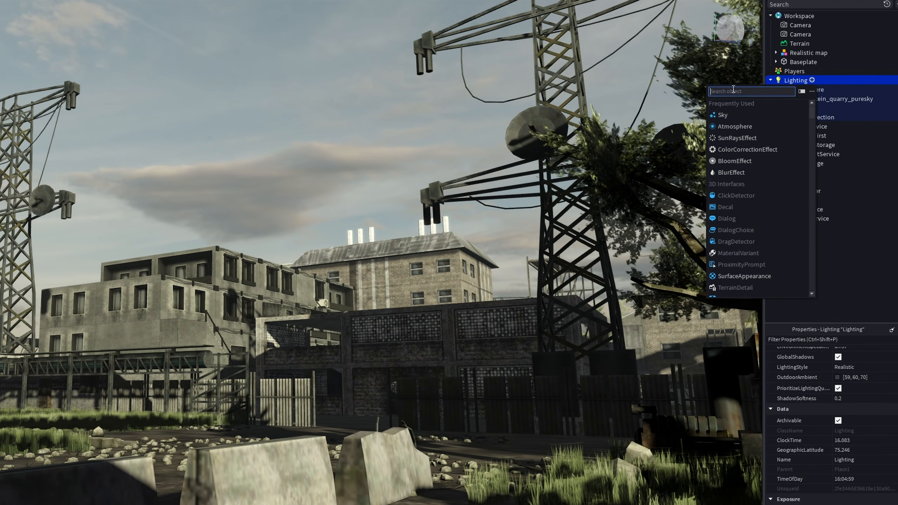
type("depth")
key("Return")
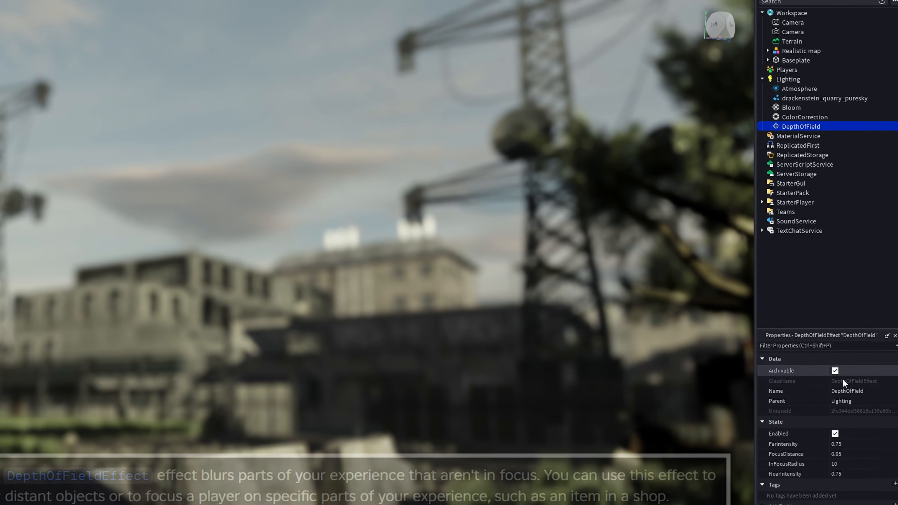
left_click(830, 447)
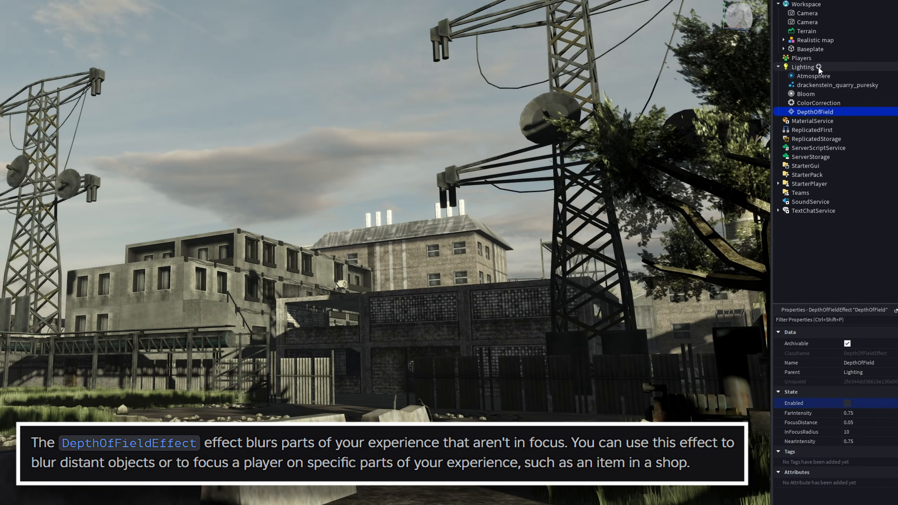
- Try a BlurEffect in Lighting with its Size reduced to 17, and delete the effect
left_click(819, 67)
left_click(752, 158)
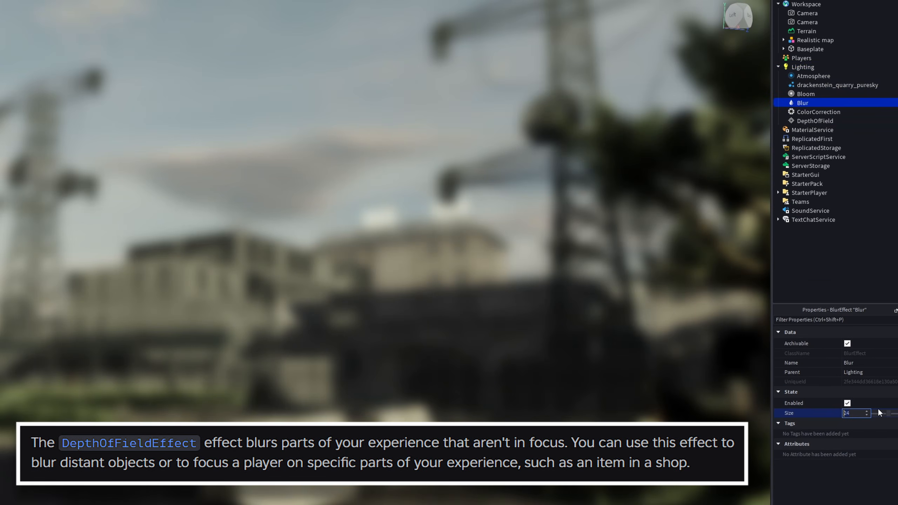
mouse_move(893, 418)
left_mouse_down()
mouse_move(874, 414)
mouse_move(885, 417)
left_mouse_up()
key("F2")
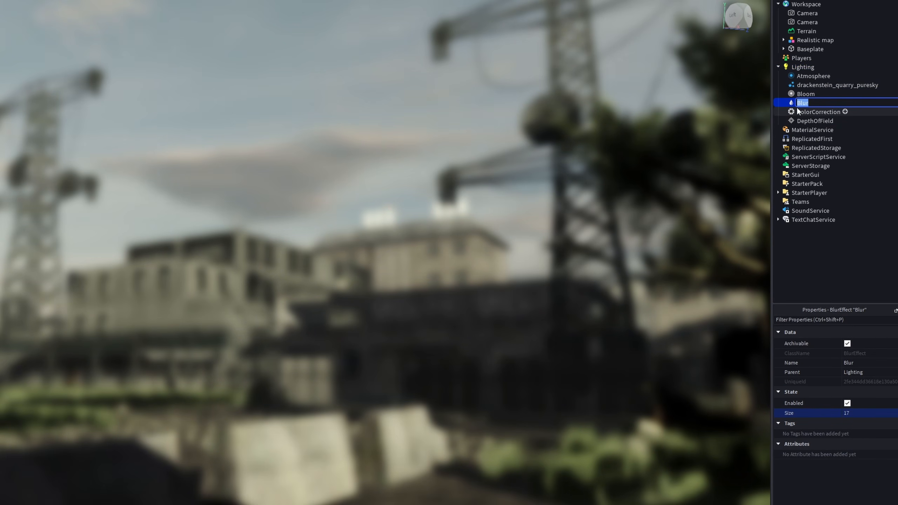
left_click(789, 104)
key("Delete")
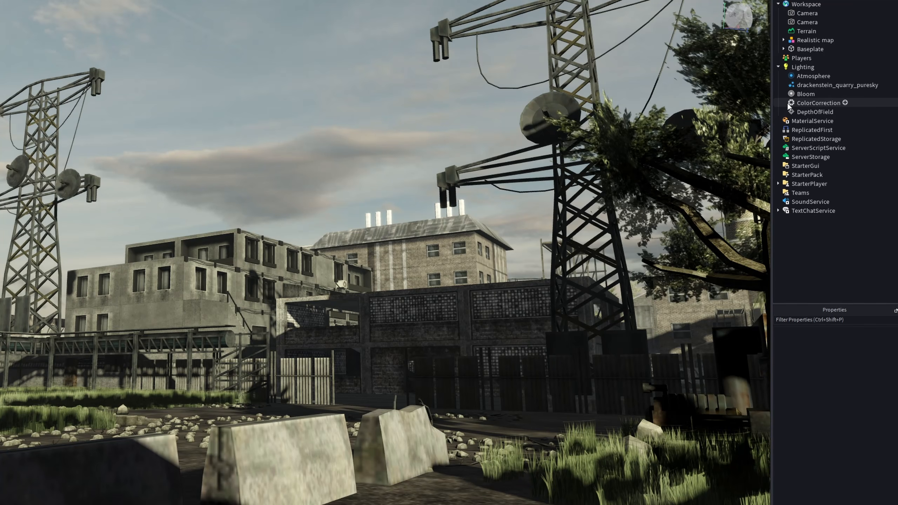
- Enable the DepthOfField effect in Lighting and set its NearIntensity to 0
left_click(797, 109)
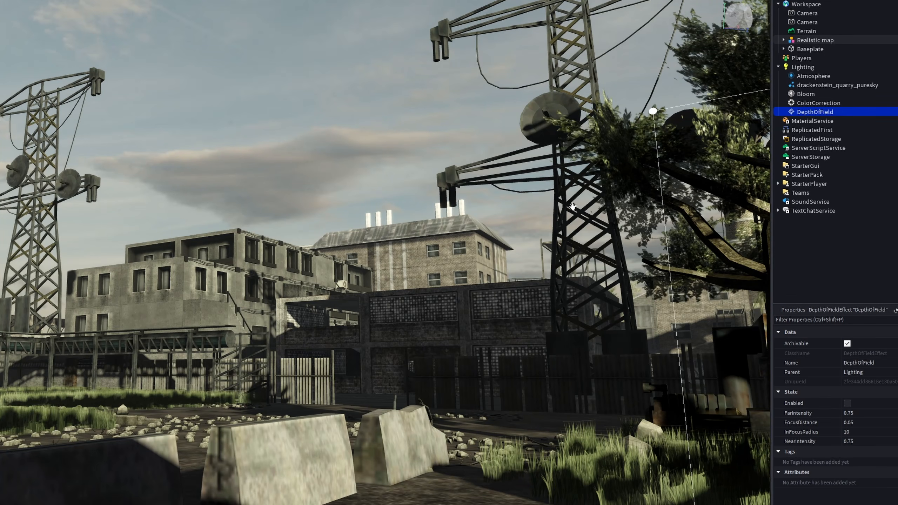
left_click(847, 403)
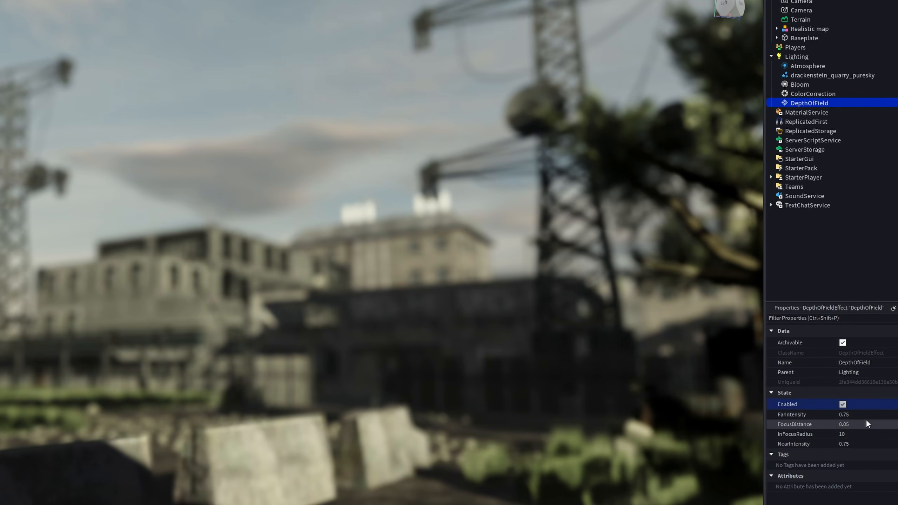
left_click(873, 441)
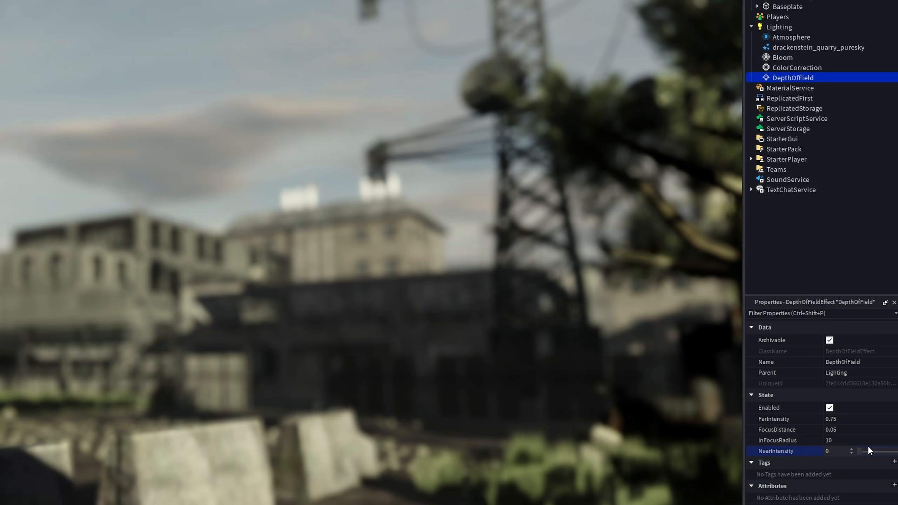
- Set the DepthOfField effect's FocusDistance to 275, InFocusRadius to 50 and FarIntensity to 0.26, comparing the scene with the effect disabled and enabled
left_click(872, 445)
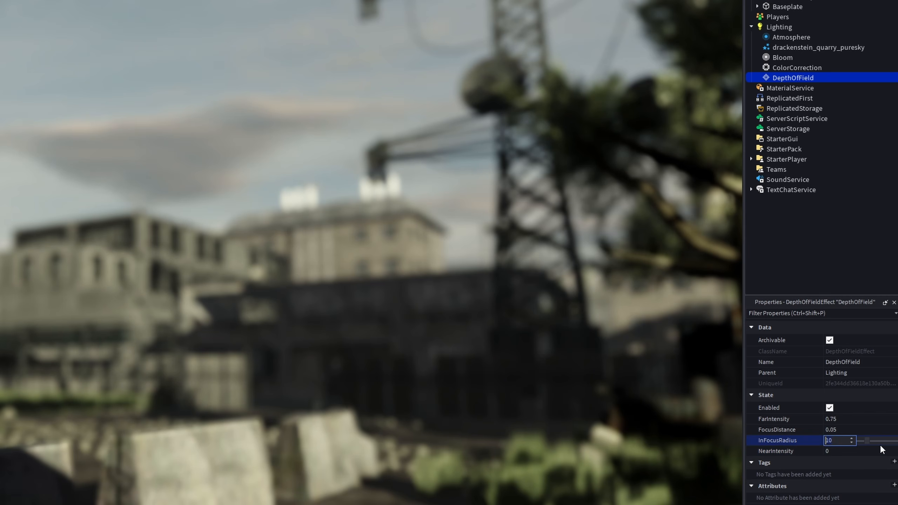
left_click(860, 441)
left_click(858, 432)
left_click_drag(859, 431, 894, 422)
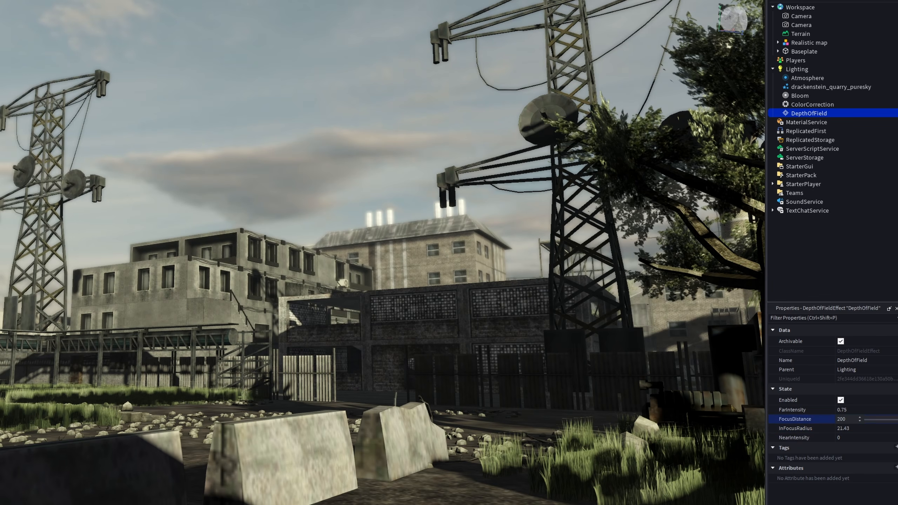
left_click(841, 400)
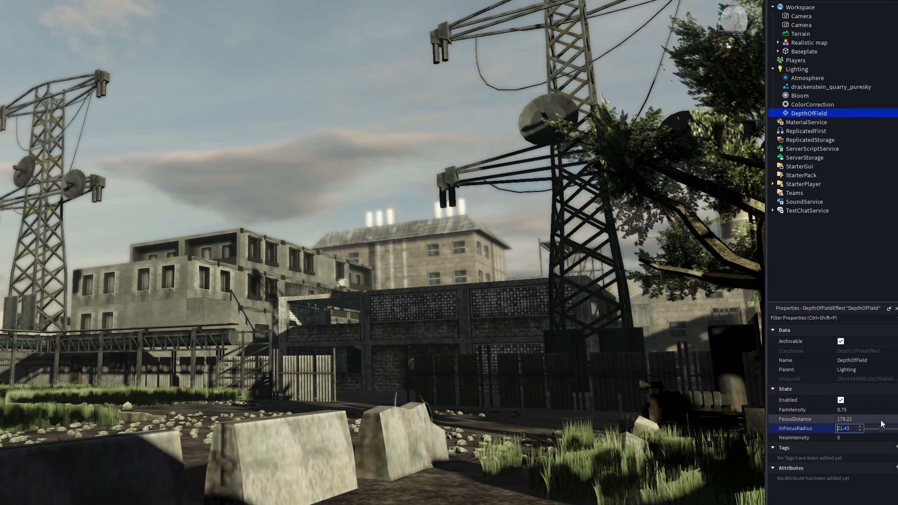
left_click(841, 401)
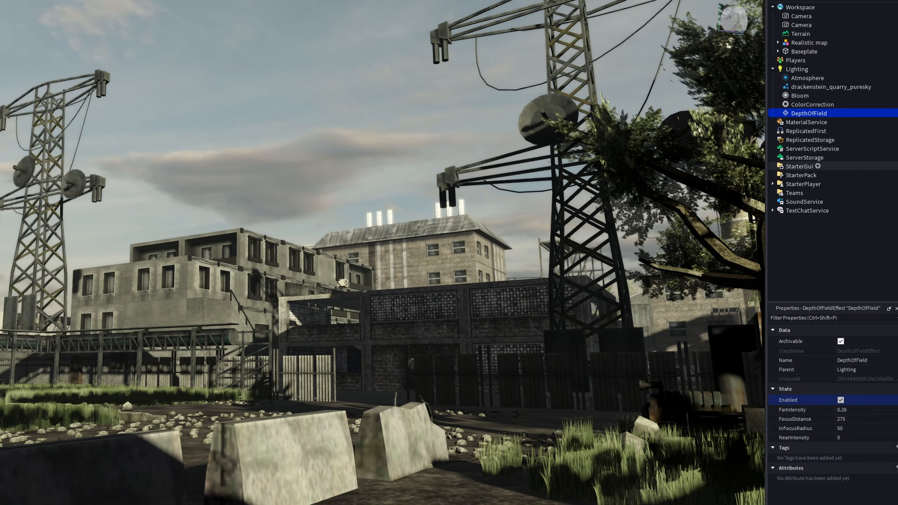
left_click(826, 264)
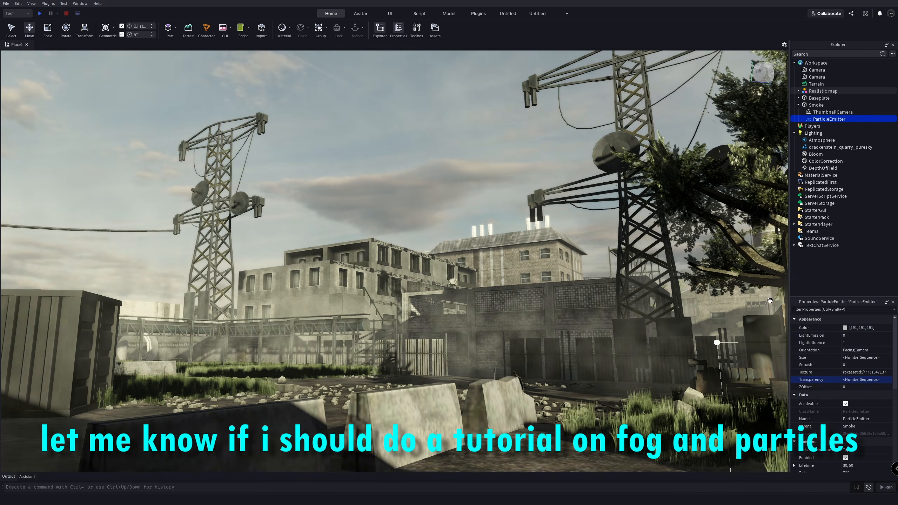
- Set the Smoke part's ParticleEmitter Rate to 1000 and its Speed to 0.7
type("00")
key("Return")
scroll(867, 381, "up", 4)
scroll(870, 393, "down", 3)
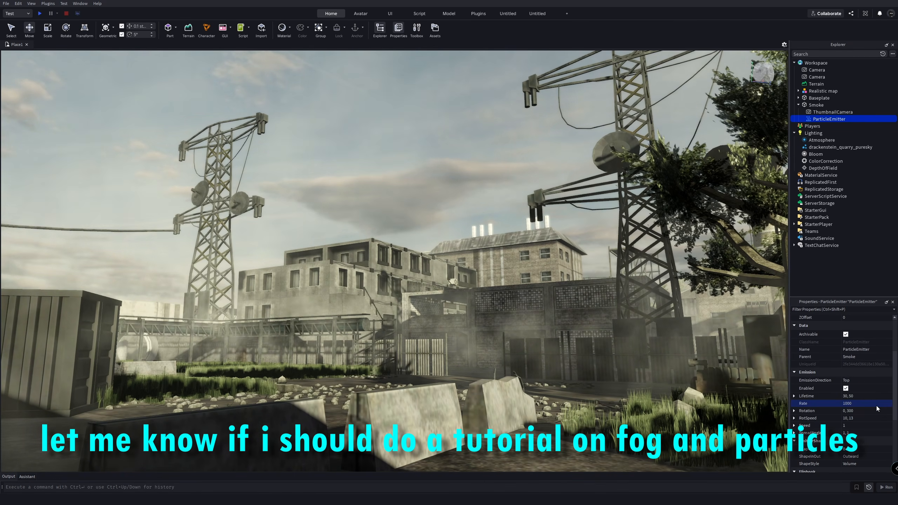
left_click(860, 425)
type("0.9")
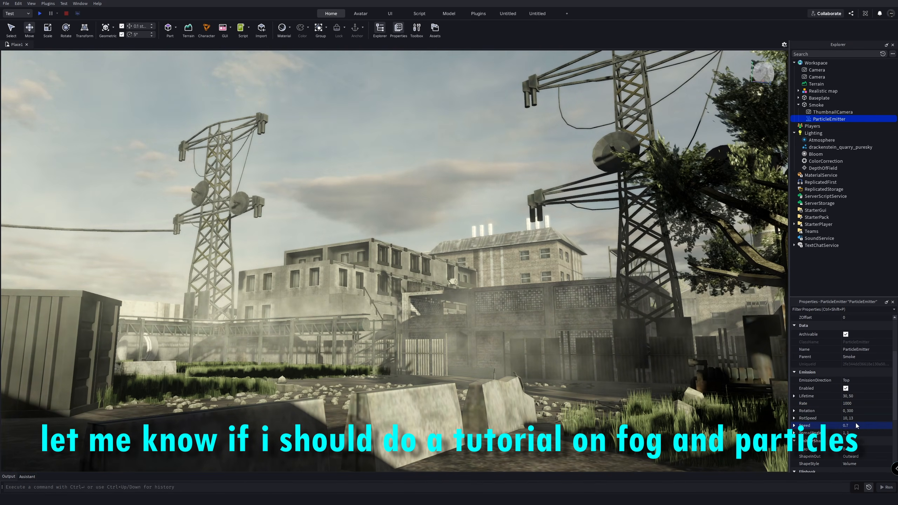
- Set the smoke ParticleEmitter's RotSpeed range to a minimum of 3 and a maximum of 5
left_click(851, 418)
type("5")
key("Return")
left_click(795, 418)
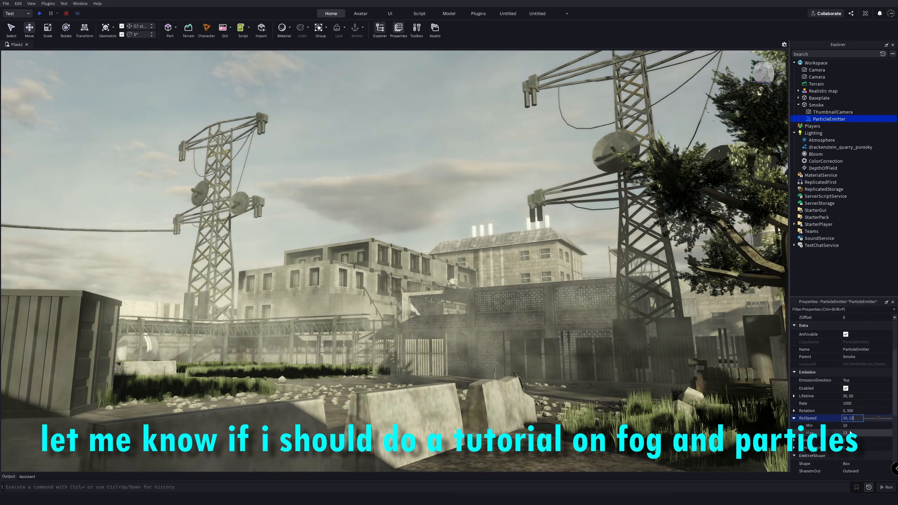
left_click(851, 433)
- Set the smoke ParticleEmitter's Speed range to a maximum of 0.7 and a minimum of 0.3
scroll(855, 424, "up", 3)
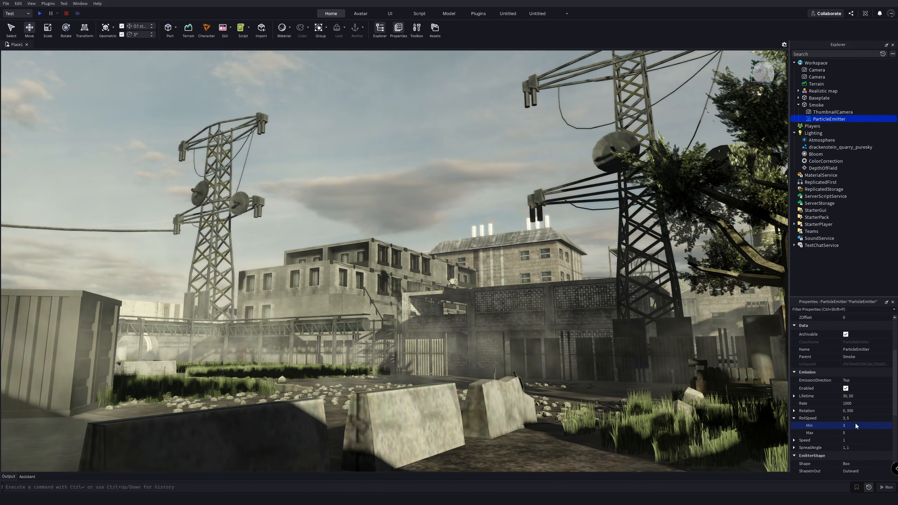
scroll(855, 423, "down", 10)
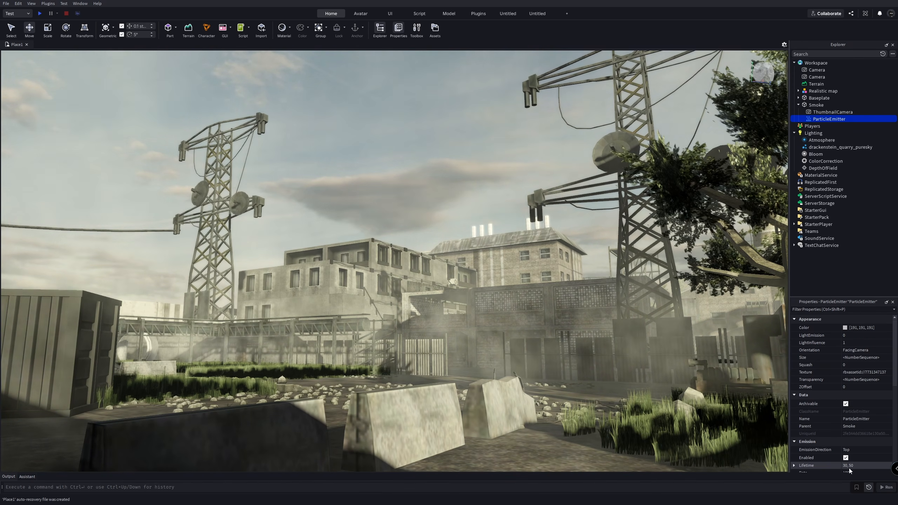
scroll(844, 414, "up", 2)
left_click(795, 371)
left_click(849, 386)
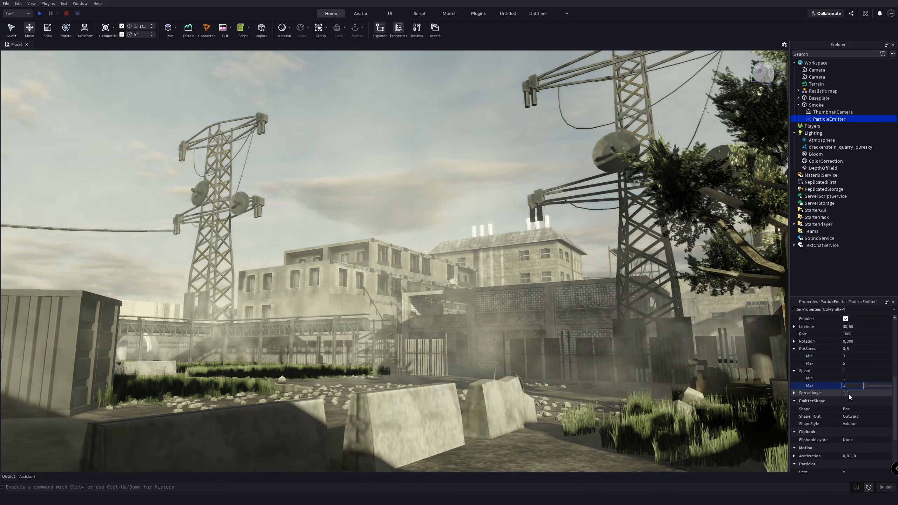
type("0.7")
key("Return")
left_click(849, 379)
type("0.3")
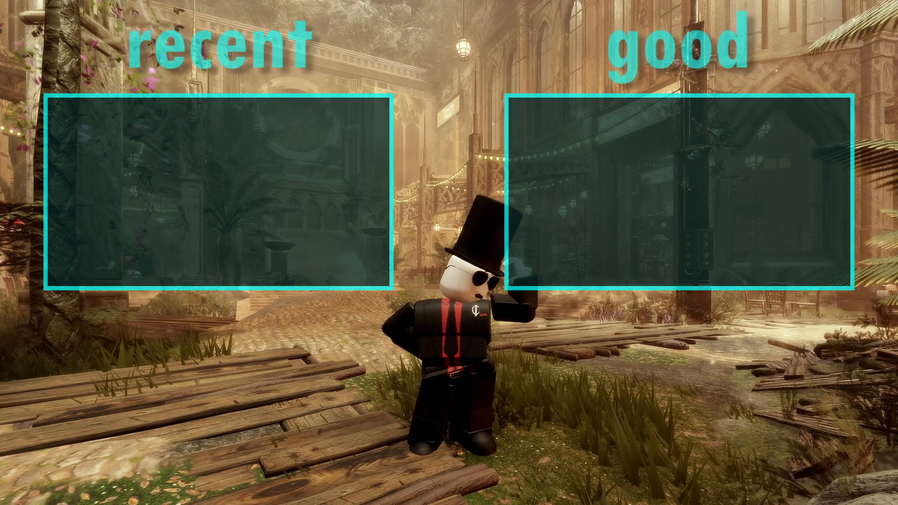